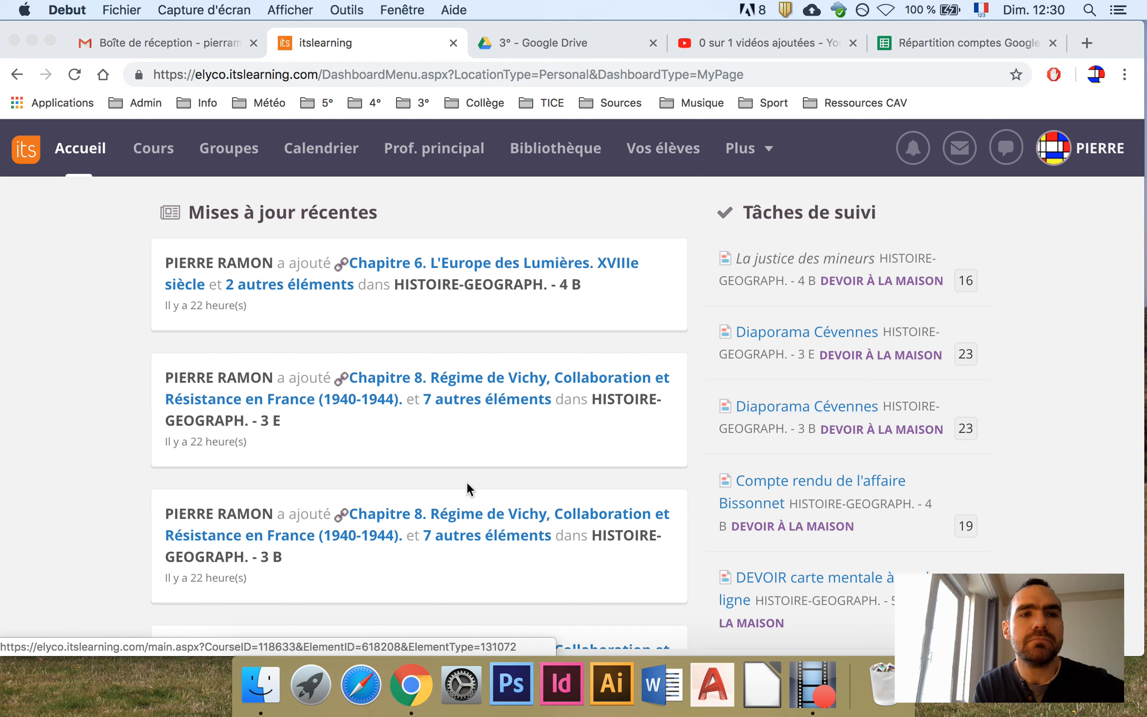
Step: Open the plans of the HISTOIRE-GEOGRAPH. - 4 B course and expand the 4B dossiers élèves section
{"action": "left_click", "coordinate": [144, 151]}
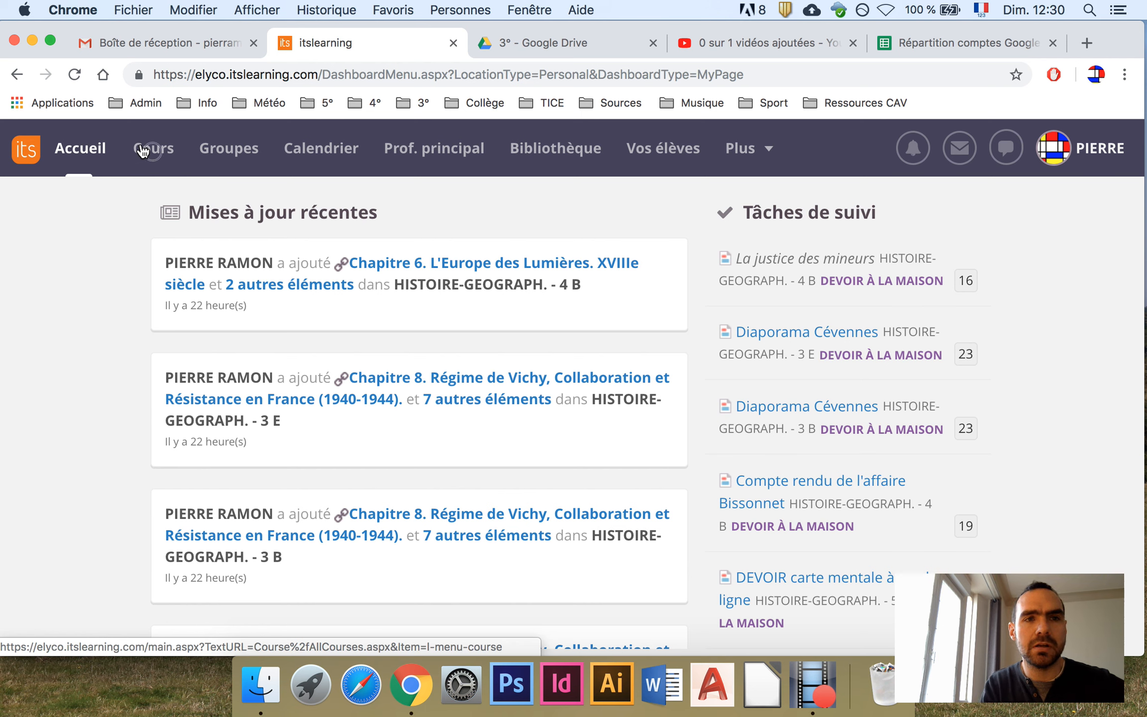
{"action": "left_click", "coordinate": [141, 150]}
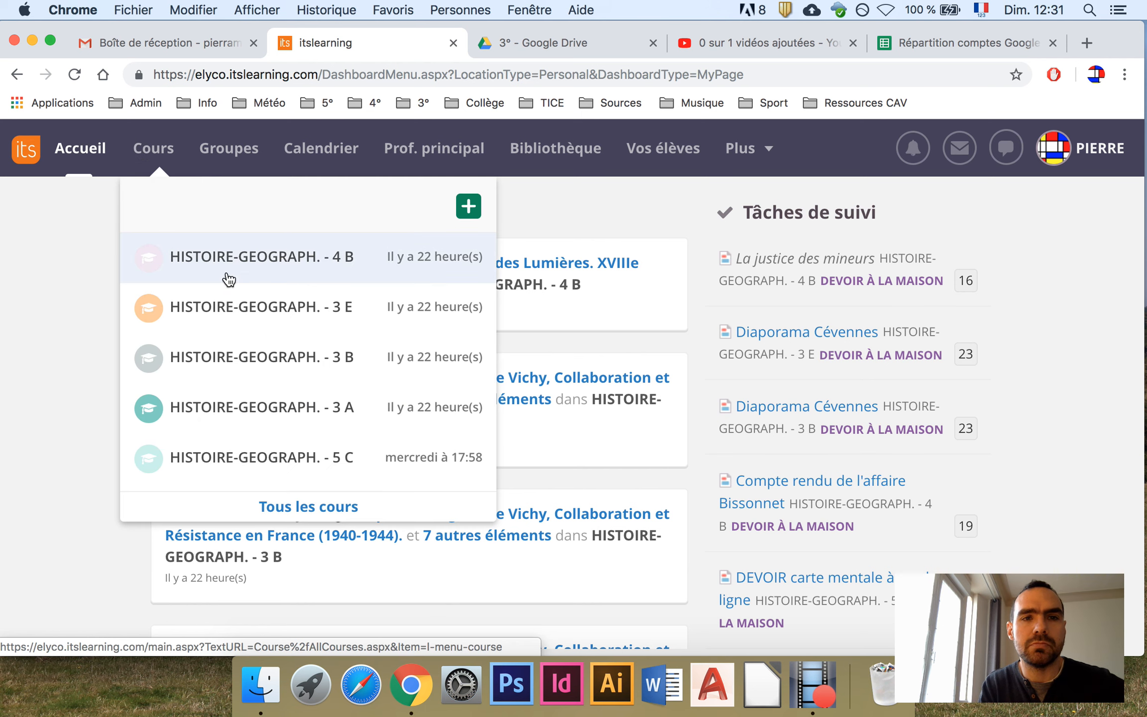
{"action": "left_click", "coordinate": [230, 256]}
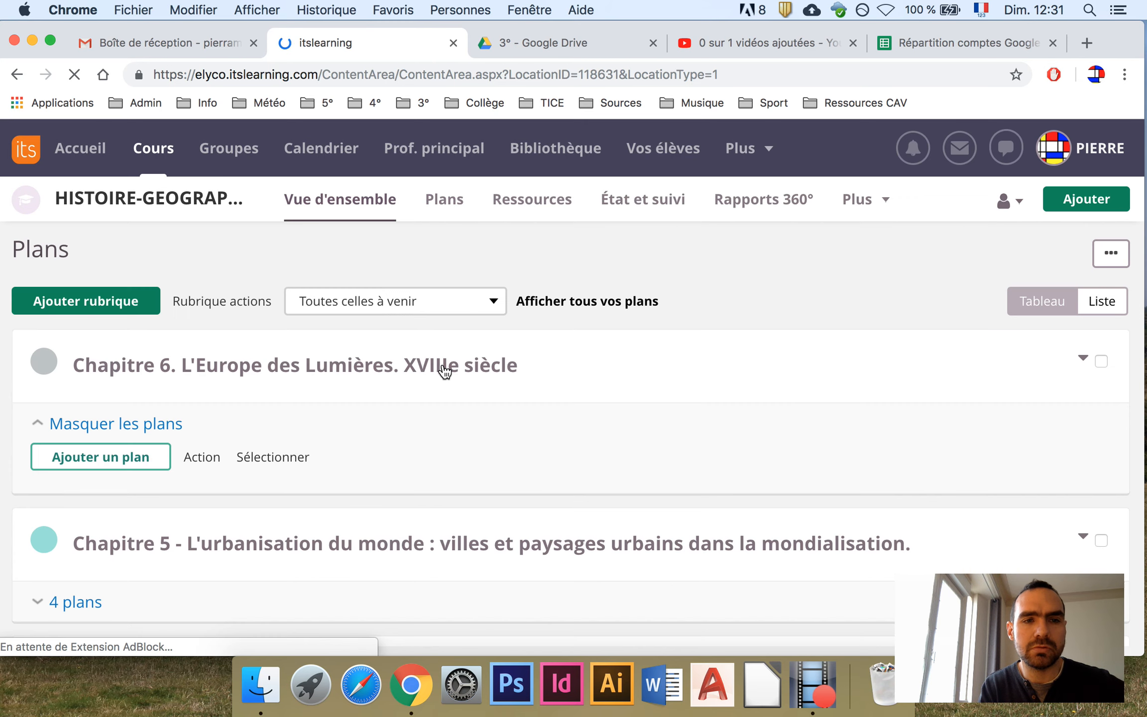
{"action": "scroll", "coordinate": [334, 369], "scroll_direction": "down", "scroll_amount": 4}
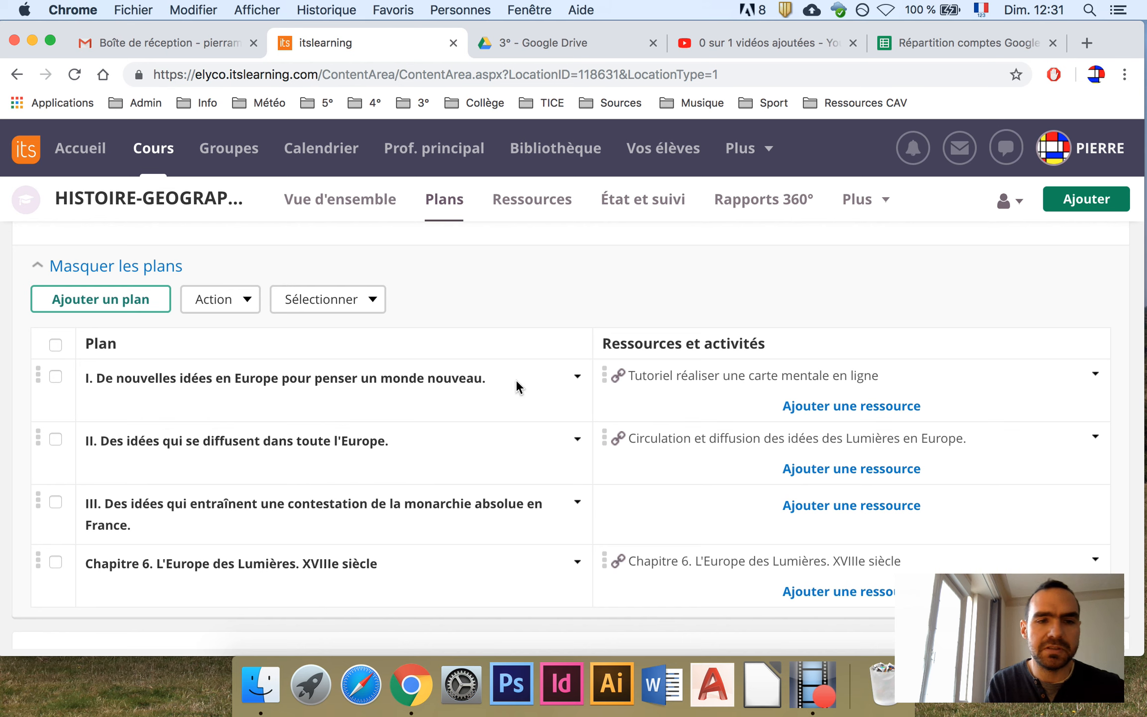
{"action": "scroll", "coordinate": [511, 385], "scroll_direction": "down", "scroll_amount": 20}
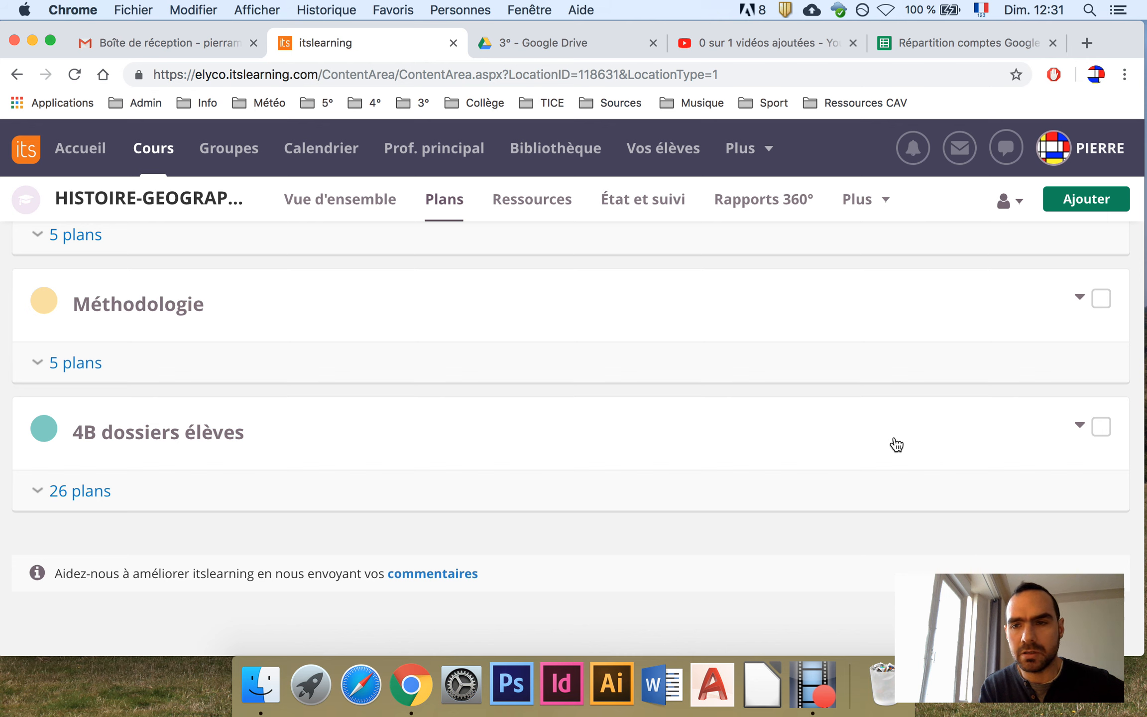
{"action": "left_click", "coordinate": [76, 488]}
{"action": "scroll", "coordinate": [385, 447], "scroll_direction": "down", "scroll_amount": 7}
{"action": "scroll", "coordinate": [385, 447], "scroll_direction": "up", "scroll_amount": 3}
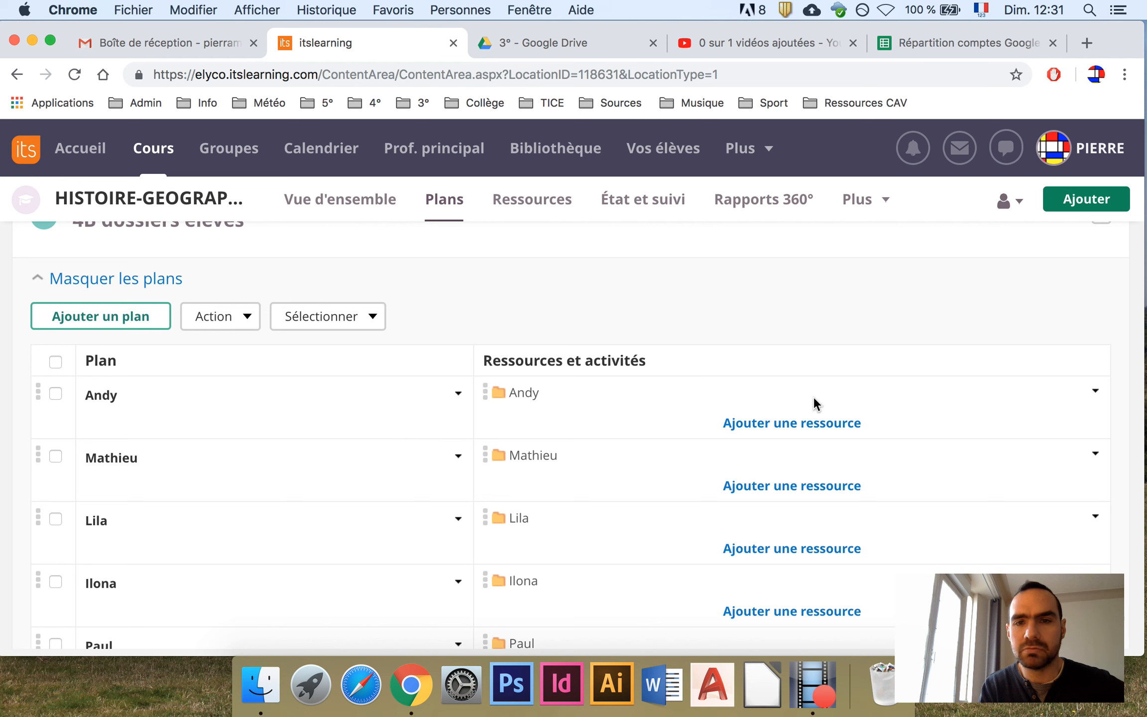
Step: Open the first student's folder and review the resource types that can be added to it
{"action": "left_click", "coordinate": [515, 393]}
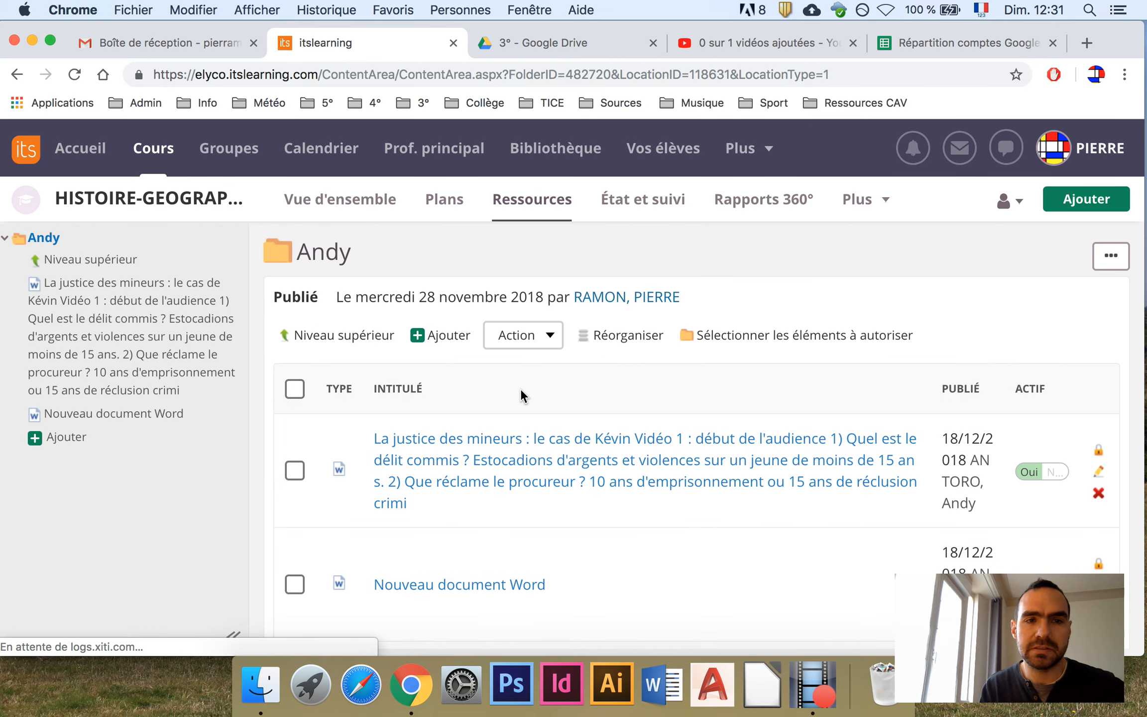
{"action": "scroll", "coordinate": [521, 390], "scroll_direction": "down", "scroll_amount": 3}
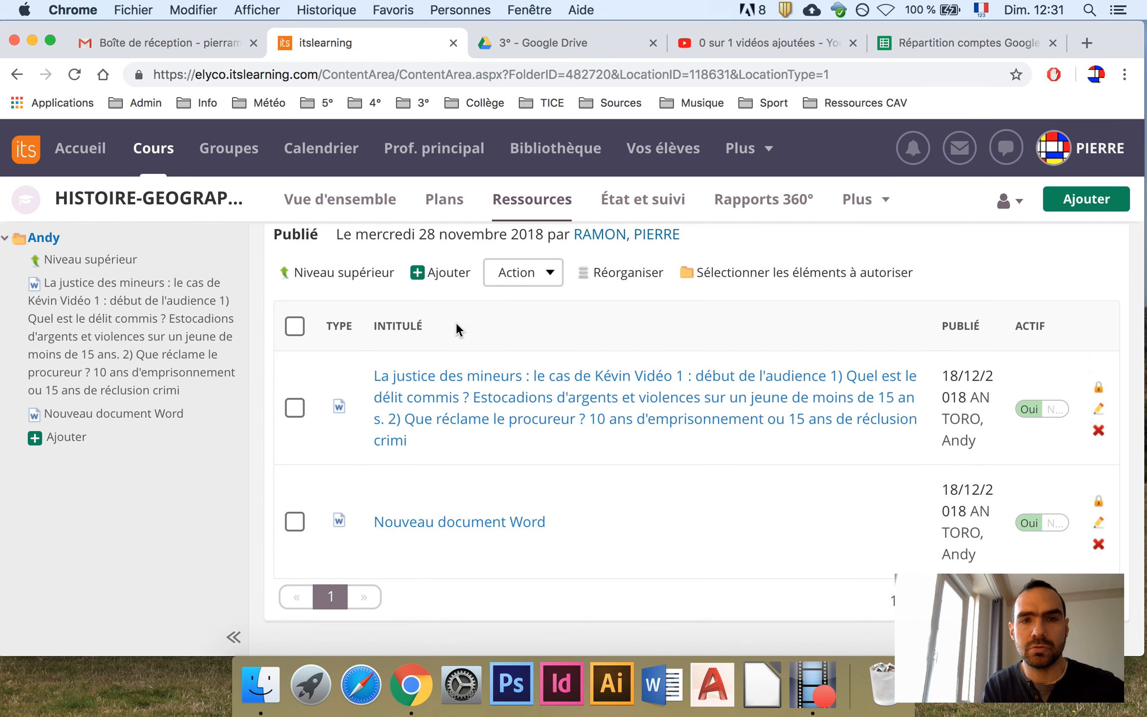
{"action": "scroll", "coordinate": [499, 336], "scroll_direction": "up", "scroll_amount": 2}
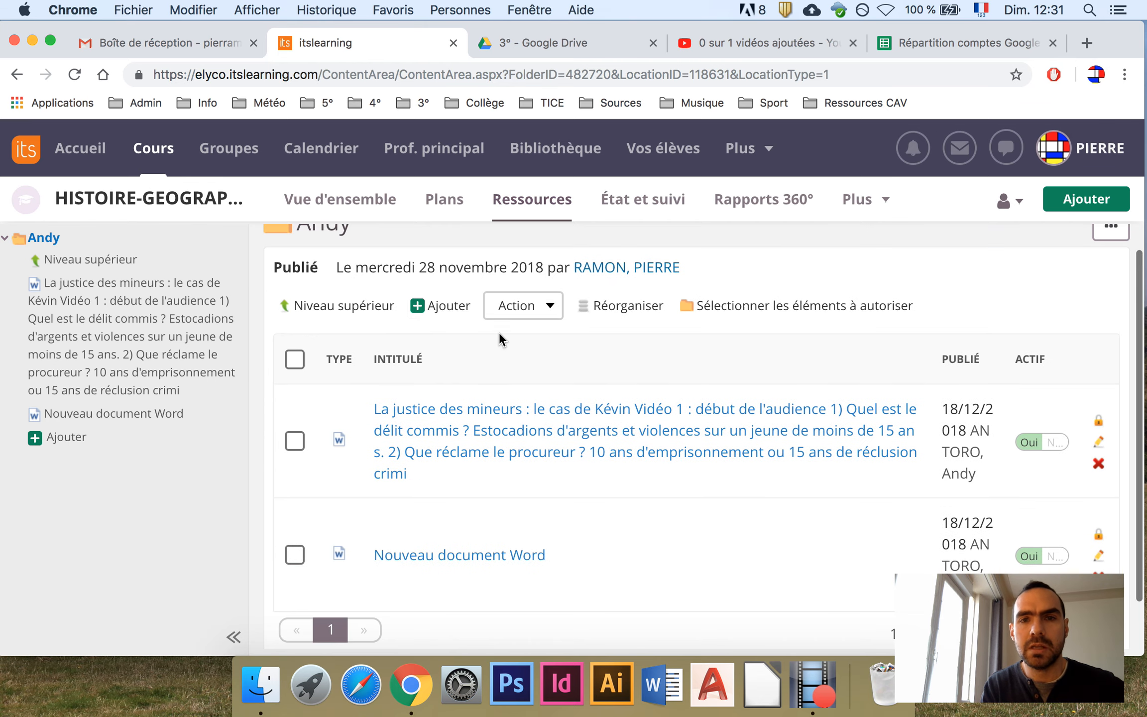
{"action": "left_click", "coordinate": [438, 303]}
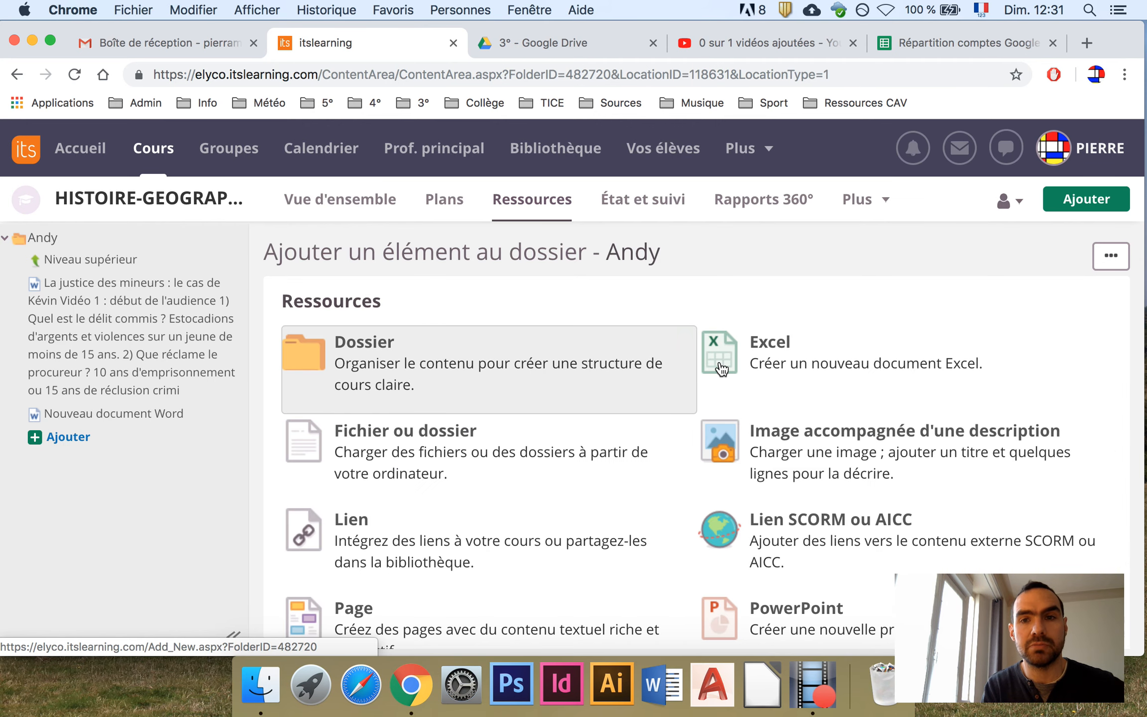
{"action": "scroll", "coordinate": [740, 372], "scroll_direction": "down", "scroll_amount": 5}
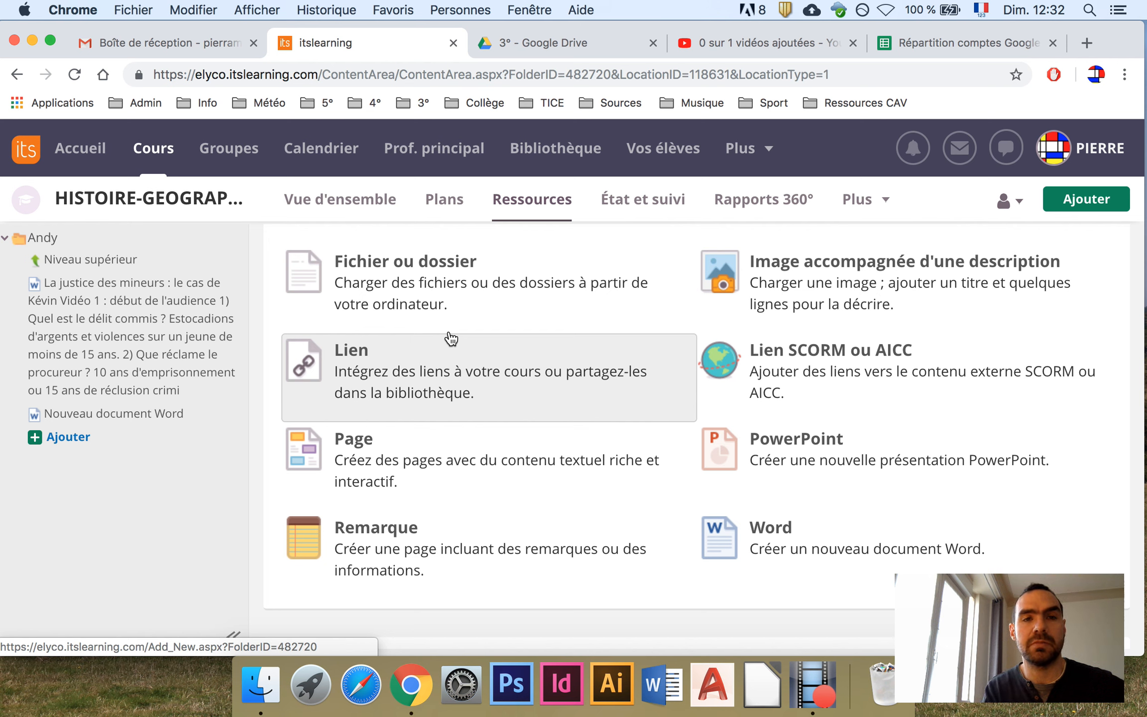
Step: Switch to the HISTOIRE-GEOGRAPH. - 3 B course and look through the sections of its plans
{"action": "left_click", "coordinate": [142, 148]}
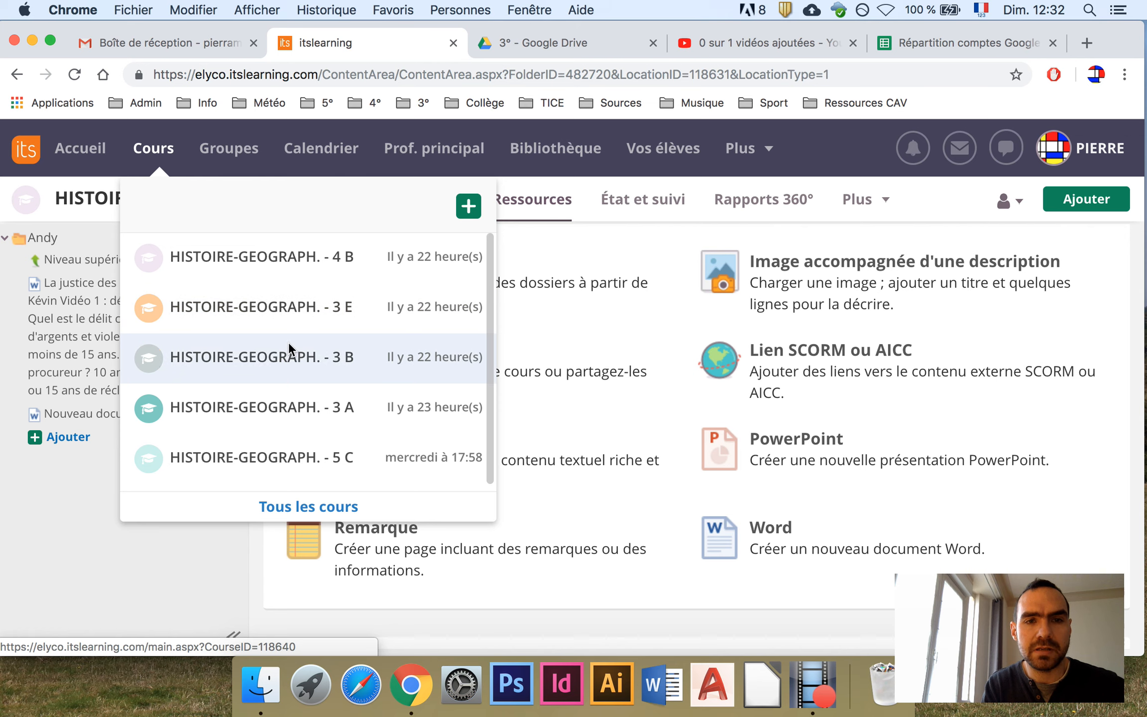
{"action": "left_click", "coordinate": [262, 354]}
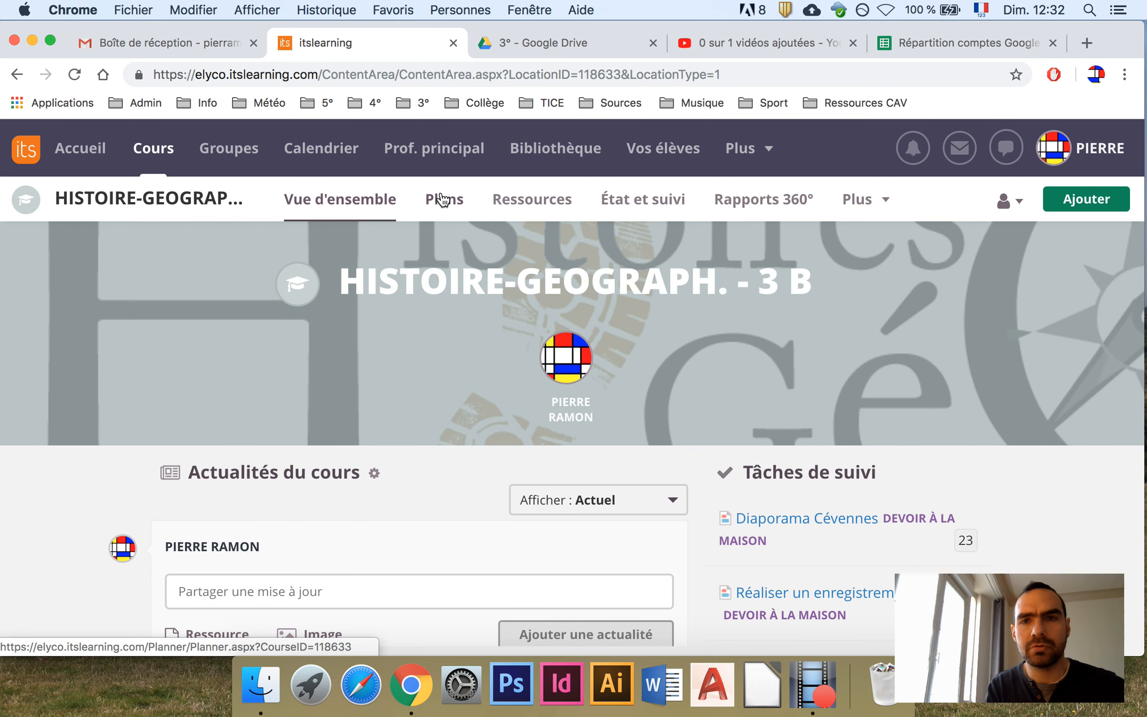
{"action": "left_click", "coordinate": [442, 199]}
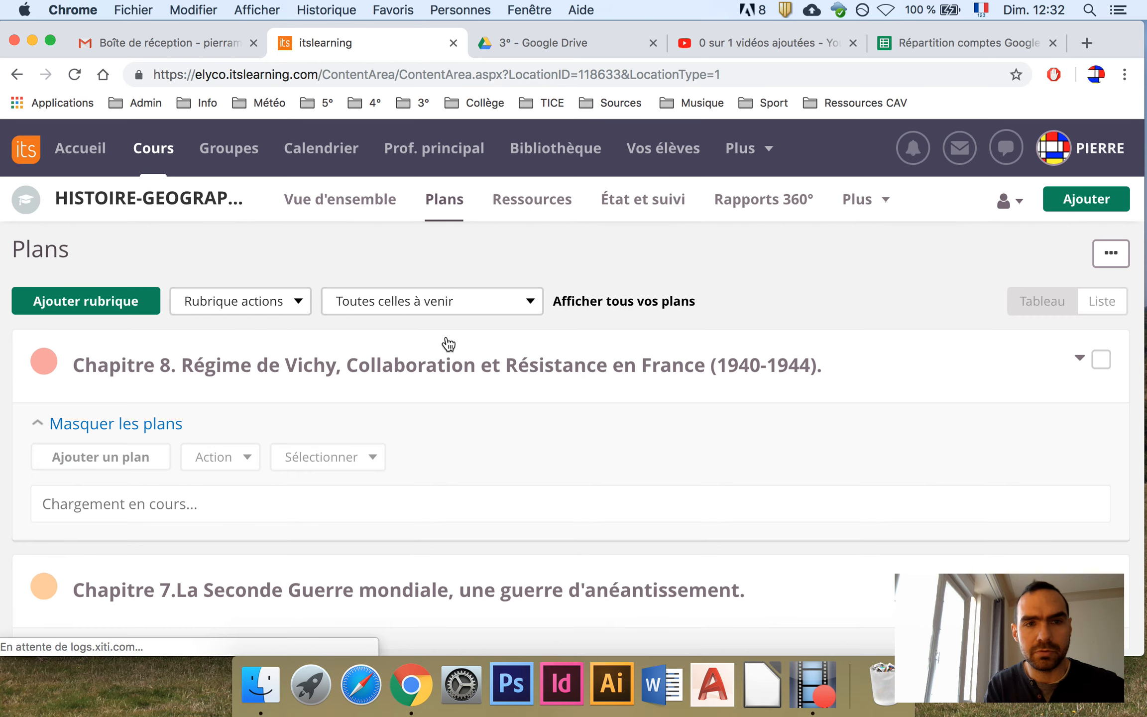
{"action": "scroll", "coordinate": [498, 409], "scroll_direction": "down", "scroll_amount": 15}
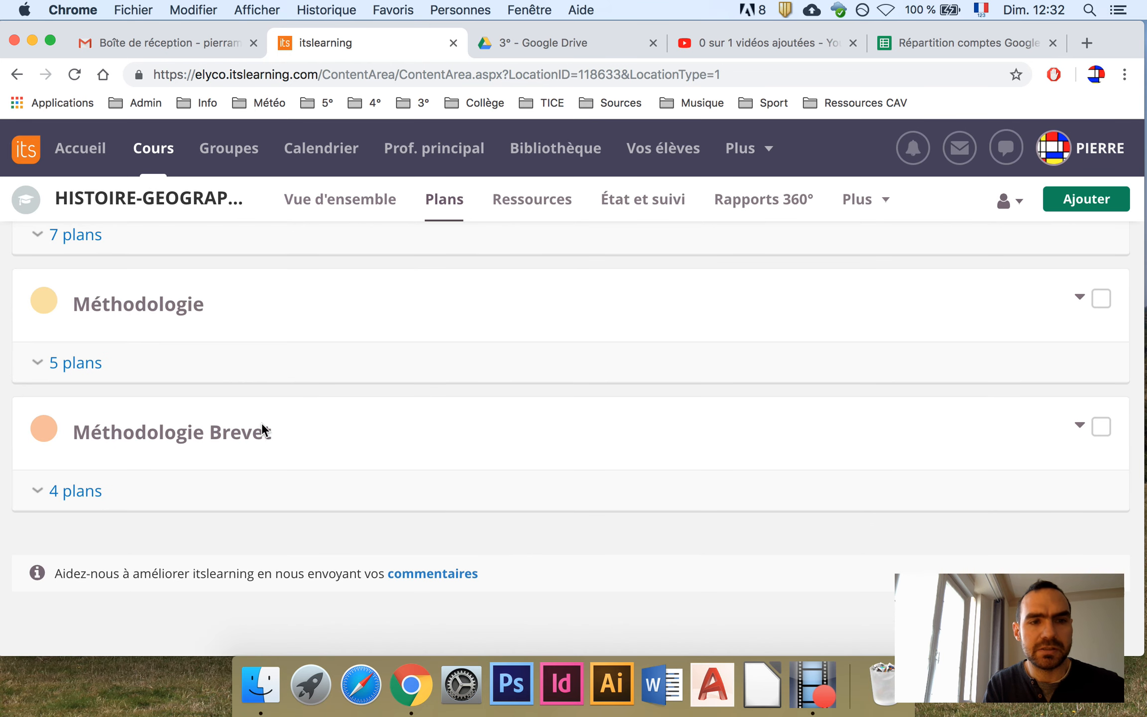
{"action": "scroll", "coordinate": [432, 488], "scroll_direction": "up", "scroll_amount": 10}
{"action": "scroll", "coordinate": [446, 485], "scroll_direction": "up", "scroll_amount": 10}
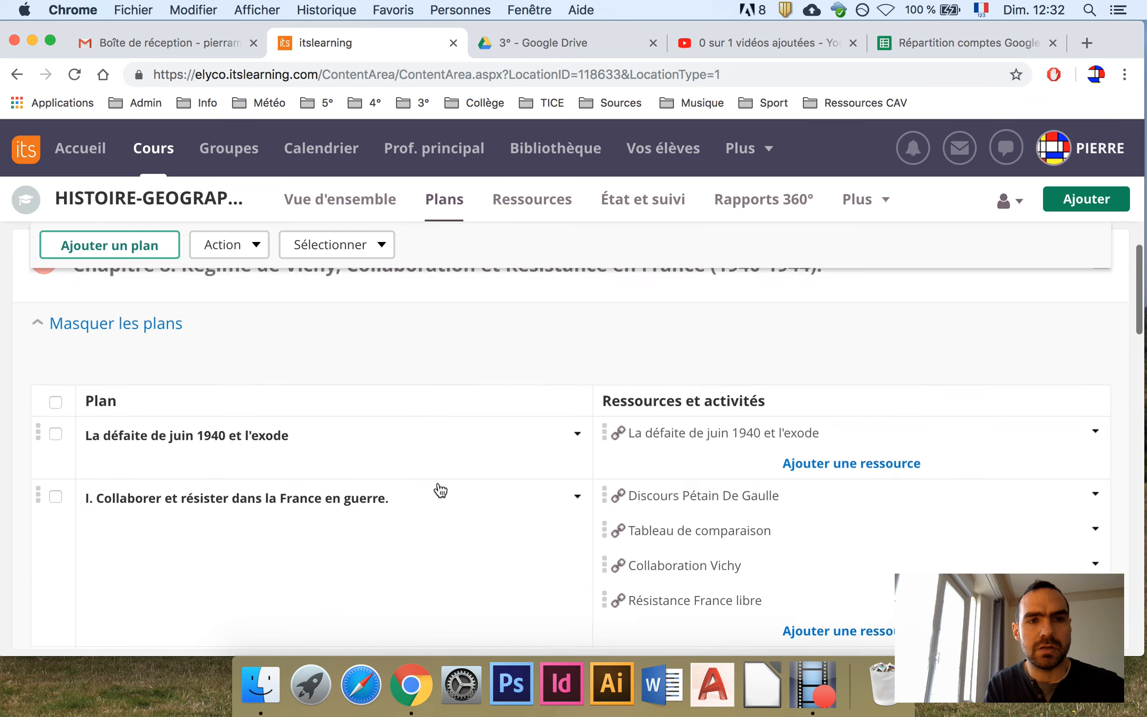
Step: Add a new section titled "Dossiers élèves 3B" to the course plans
{"action": "left_click", "coordinate": [112, 301]}
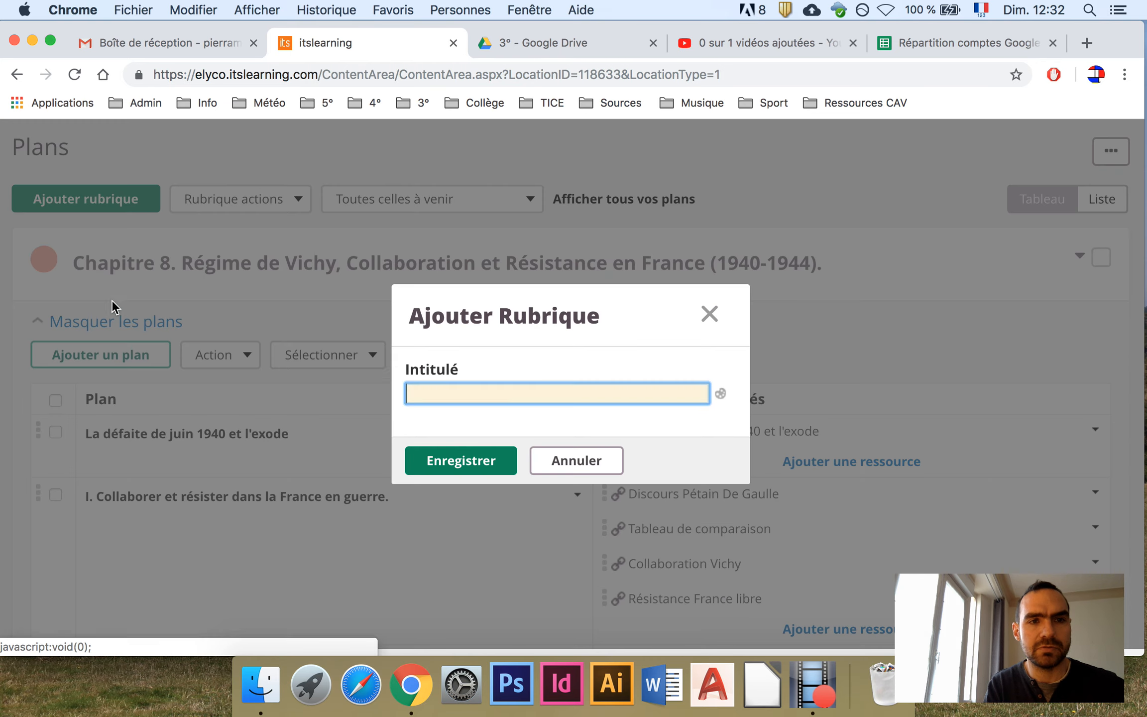
{"action": "type", "text": "Do"}
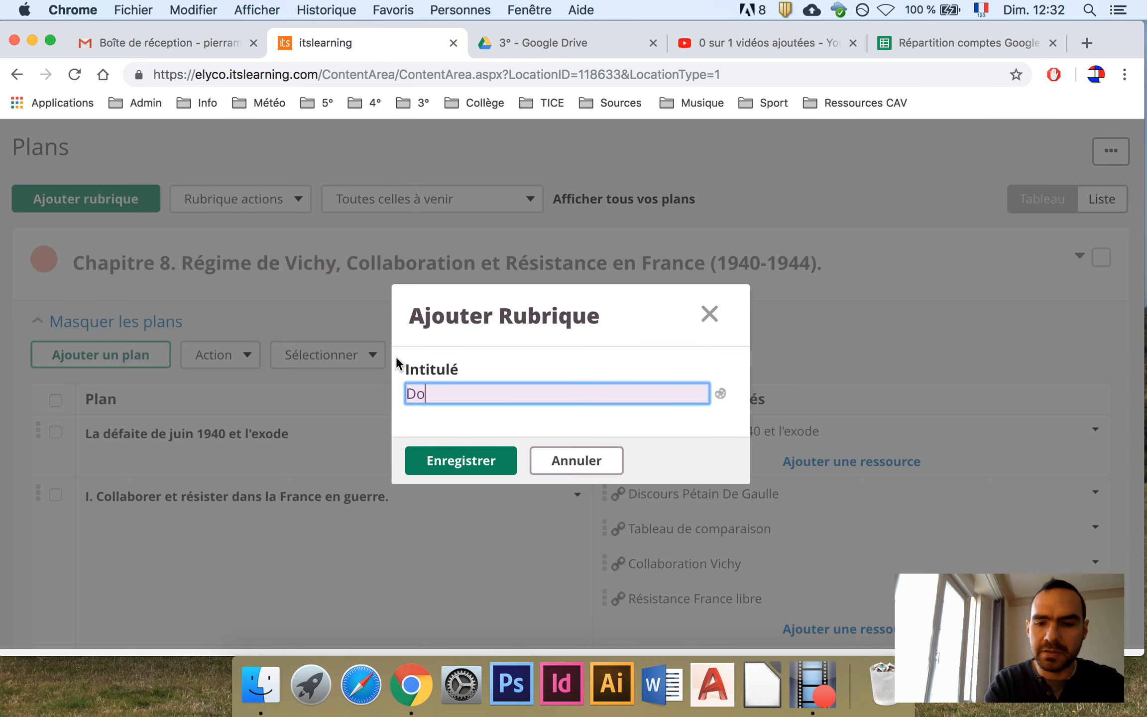
{"action": "type", "text": "ssiers él"}
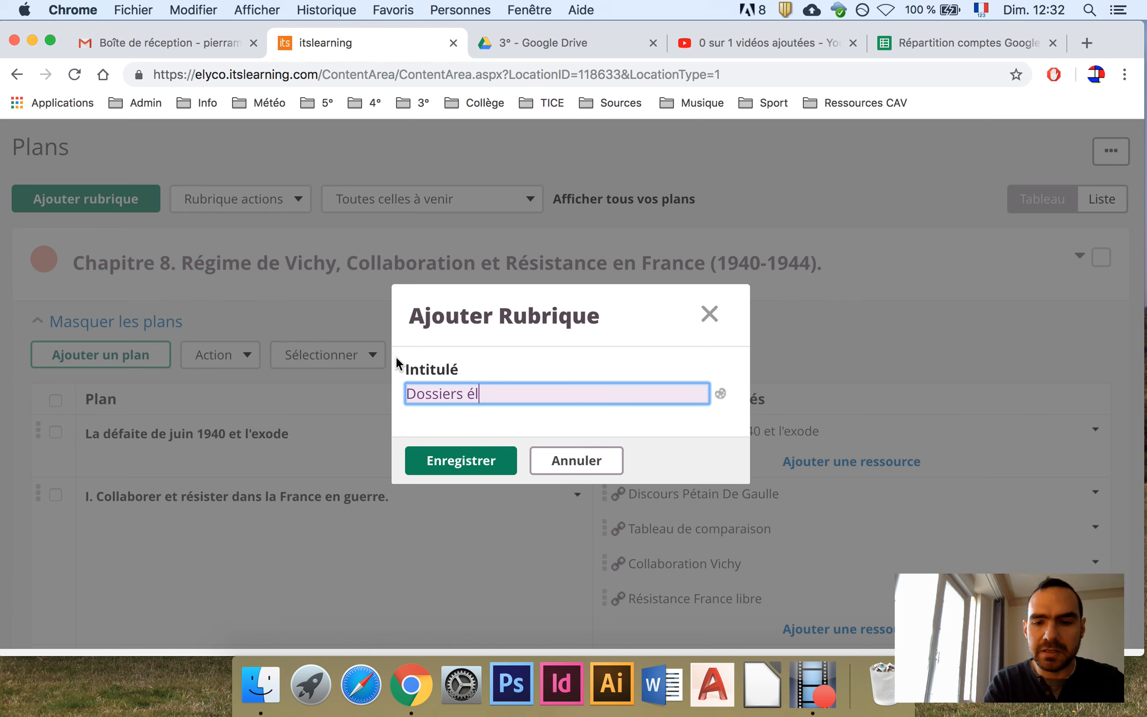
{"action": "type", "text": "èves 3B"}
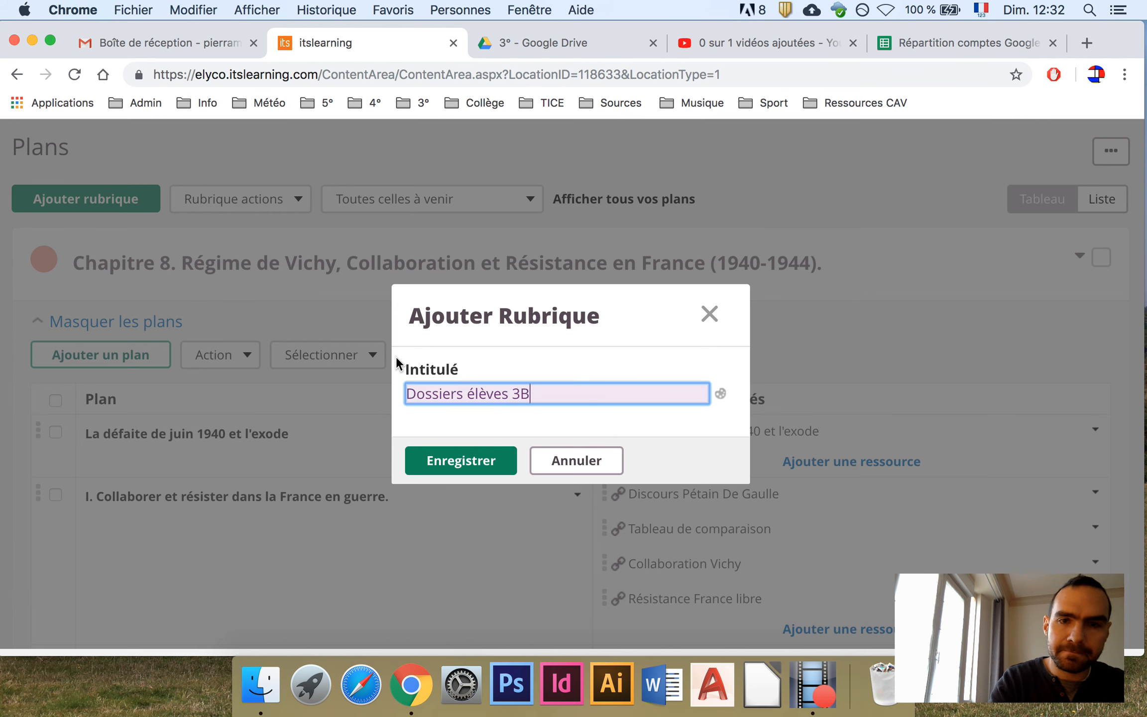
{"action": "key", "text": "Return"}
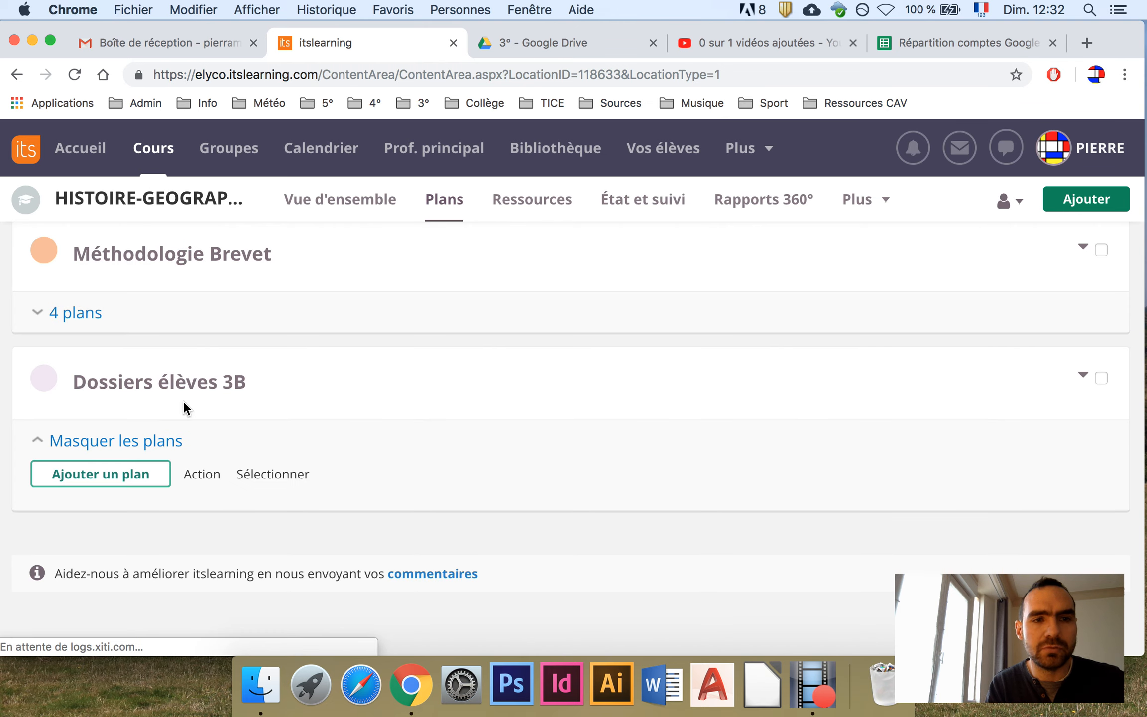
Step: Add a plan named "Elève 1" to the Dossiers élèves 3B section
{"action": "left_click", "coordinate": [127, 468]}
{"action": "left_click", "coordinate": [124, 471]}
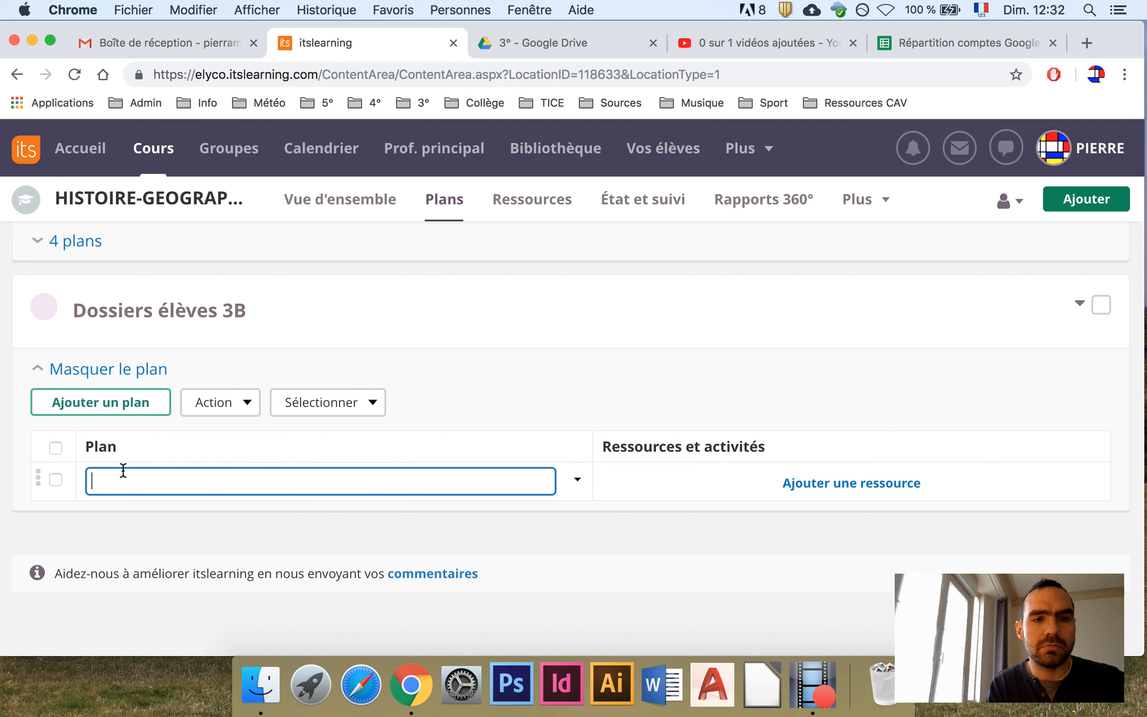
{"action": "type", "text": "Elève 1"}
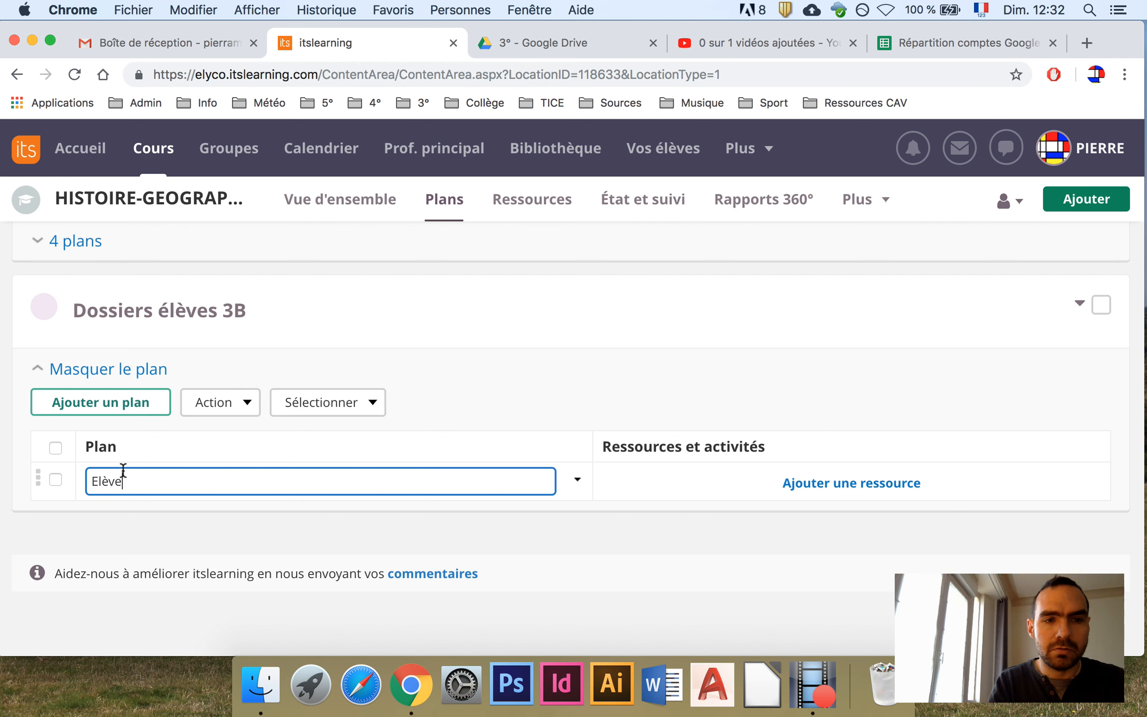
Step: Add a folder resource titled "Elève 1" to the Elève 1 plan and save it
{"action": "left_click", "coordinate": [809, 482]}
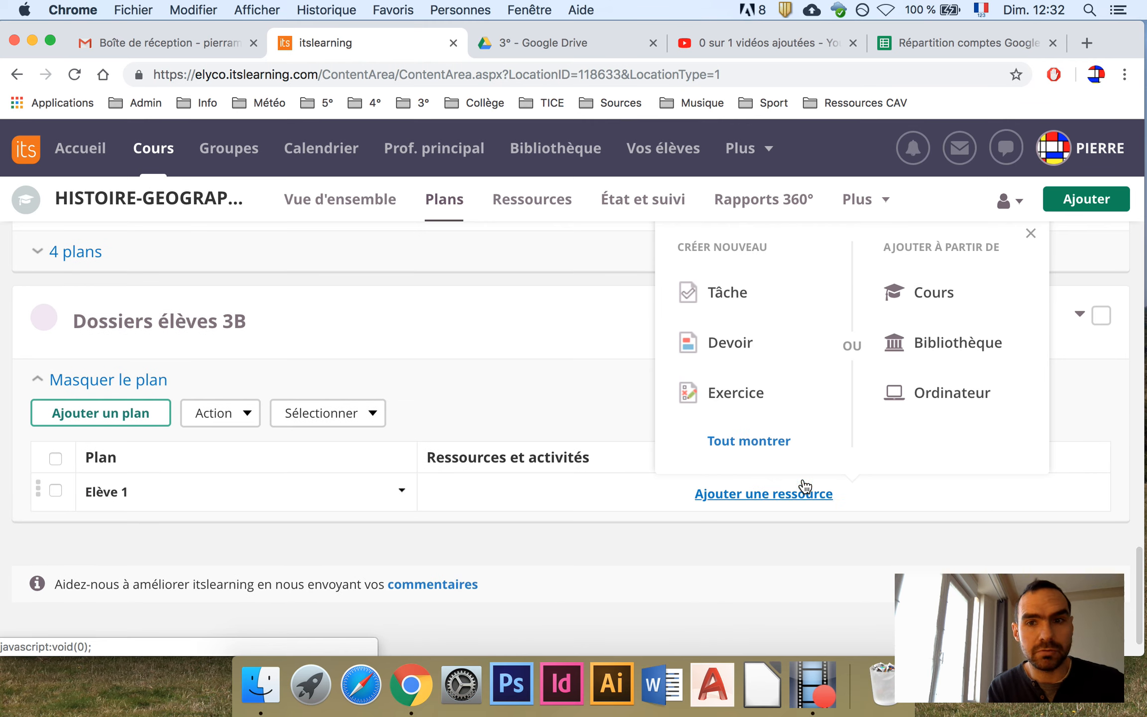
{"action": "left_click", "coordinate": [757, 440]}
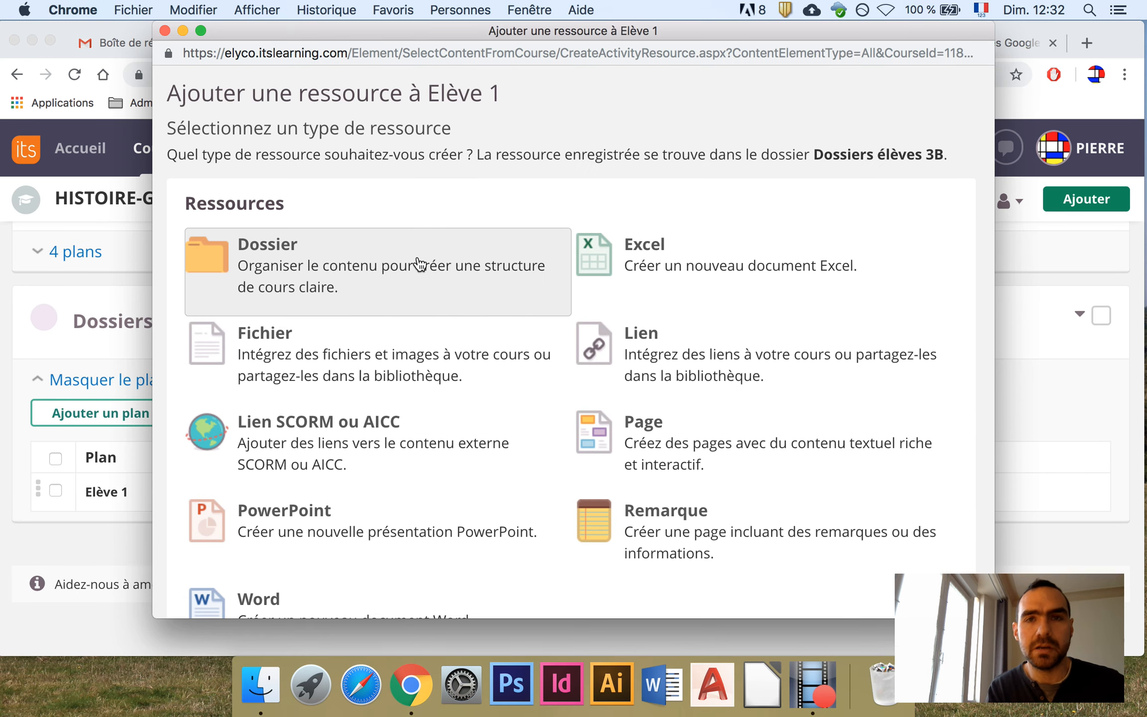
{"action": "left_click", "coordinate": [279, 276]}
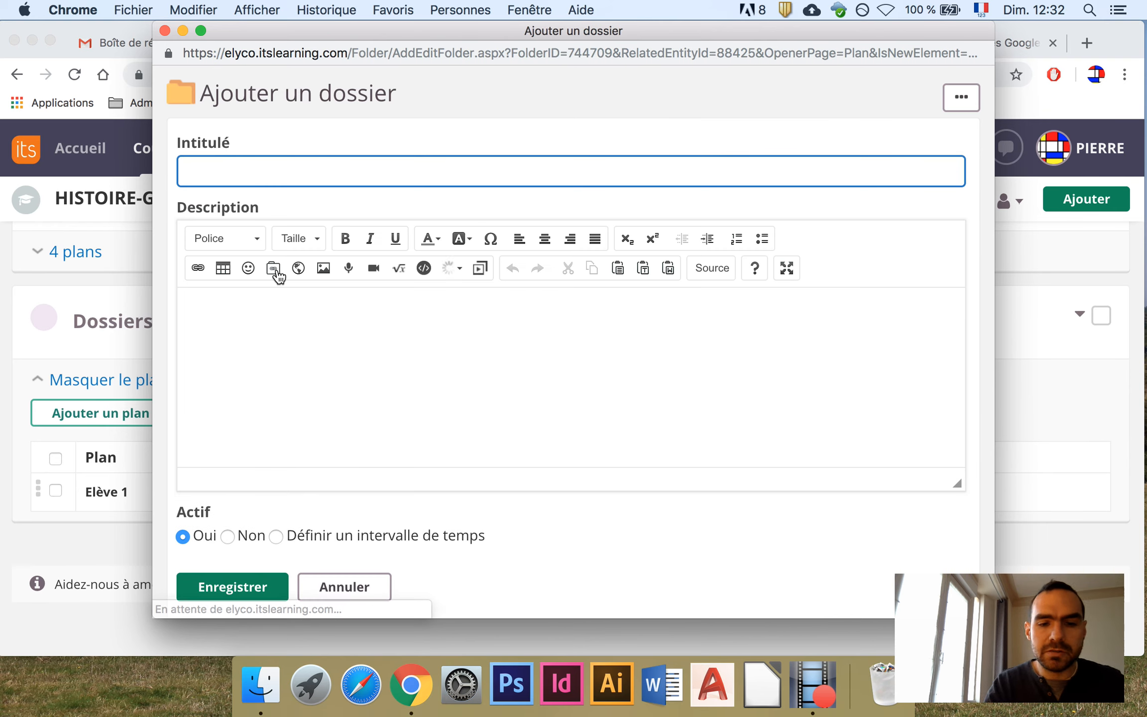
{"action": "type", "text": "Elève 1"}
{"action": "left_click", "coordinate": [239, 578]}
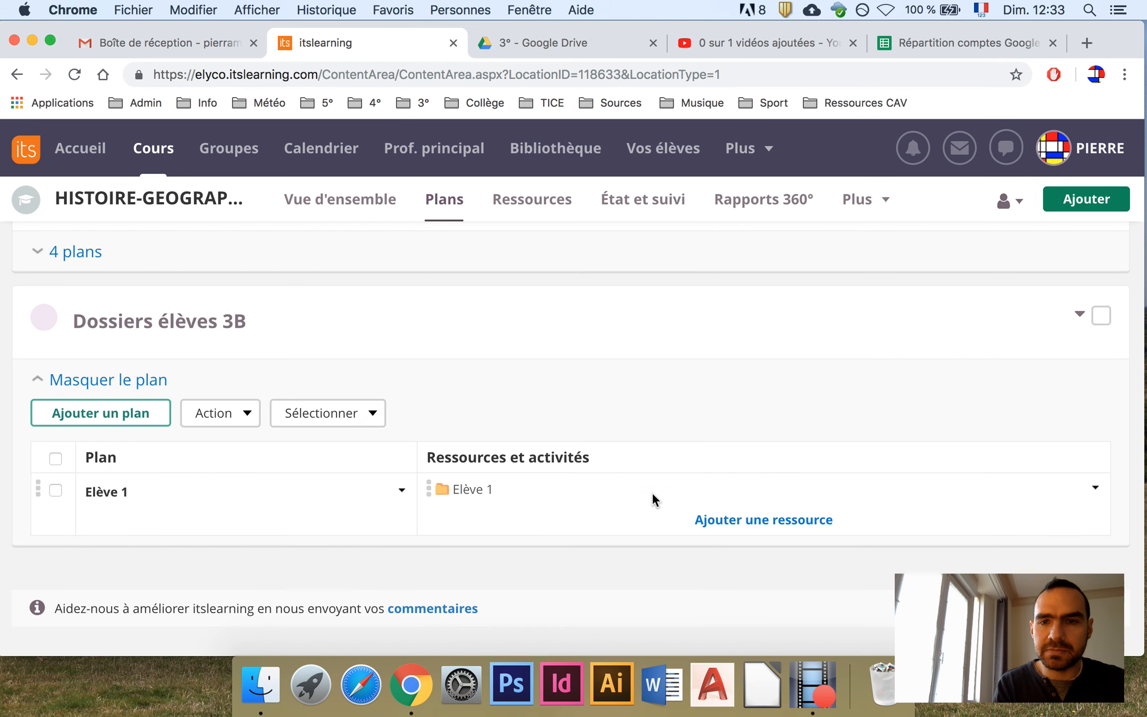
Step: Open the Elève 1 folder and examine the detailed overview of its current permissions for each role
{"action": "left_click", "coordinate": [463, 481]}
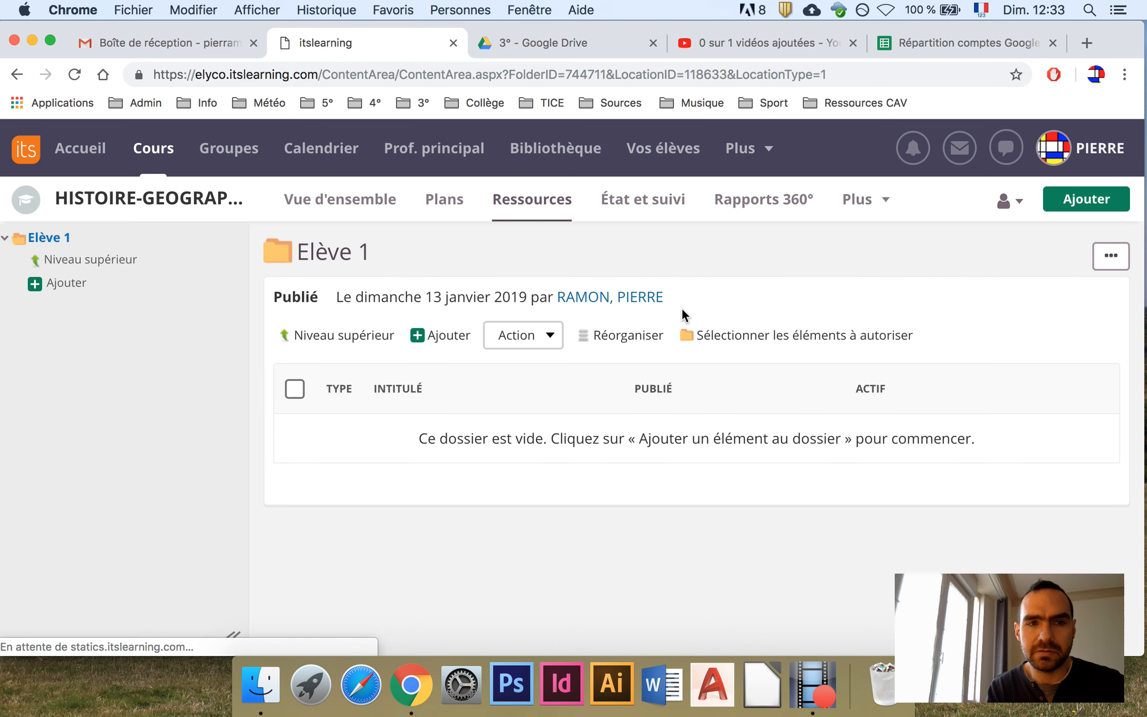
{"action": "left_click", "coordinate": [1109, 265]}
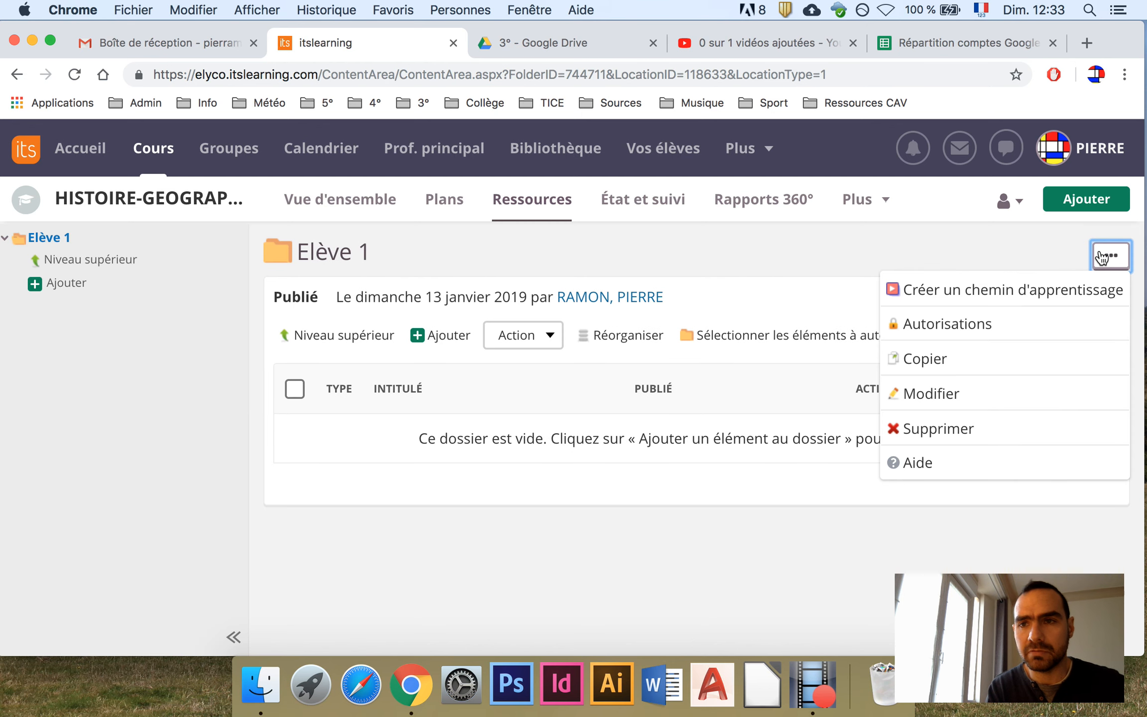
{"action": "left_click", "coordinate": [953, 323]}
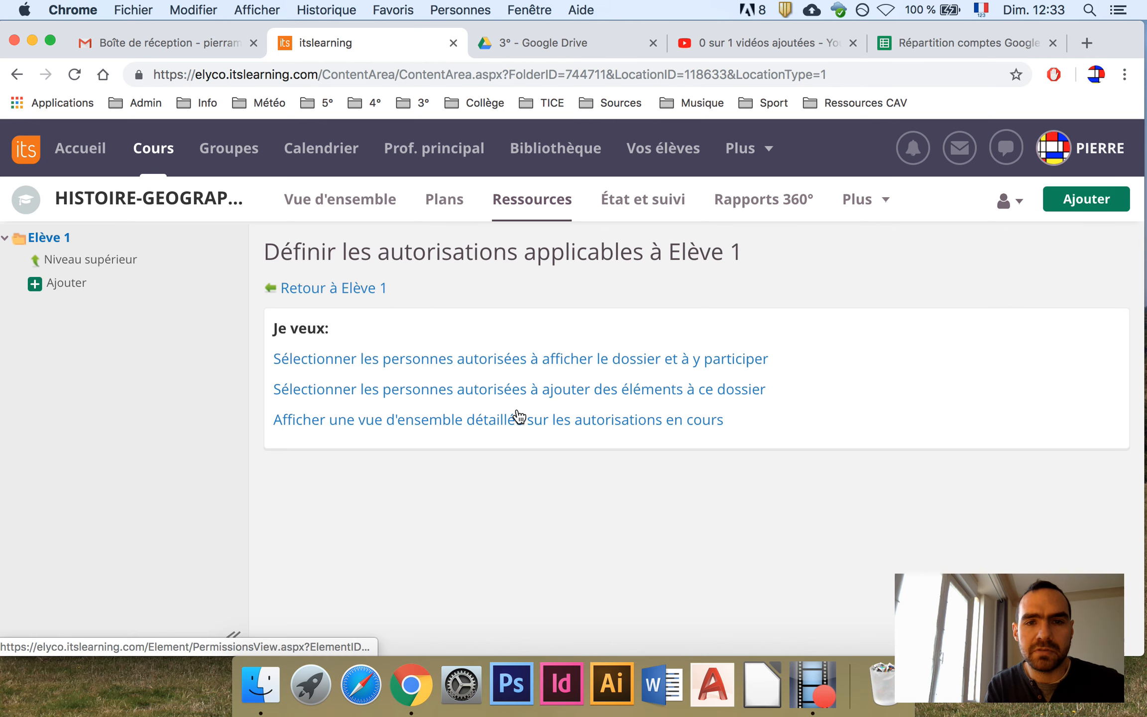
{"action": "left_click", "coordinate": [611, 417]}
{"action": "scroll", "coordinate": [611, 417], "scroll_direction": "down", "scroll_amount": 2}
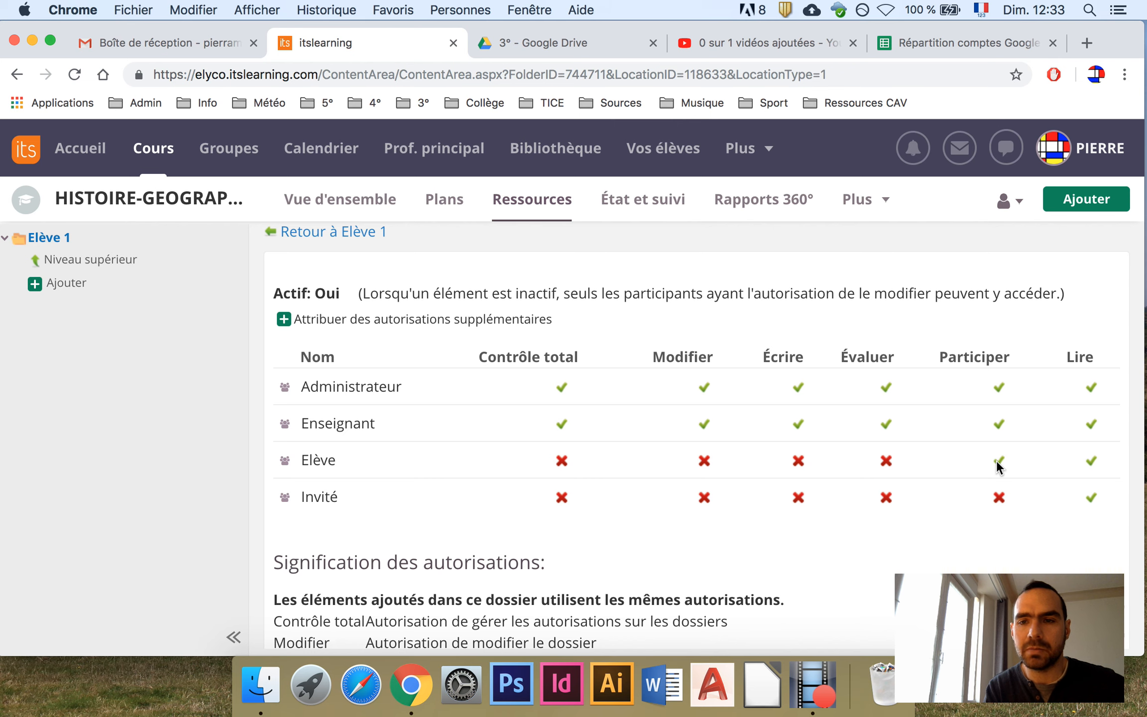
{"action": "scroll", "coordinate": [997, 468], "scroll_direction": "down", "scroll_amount": 1}
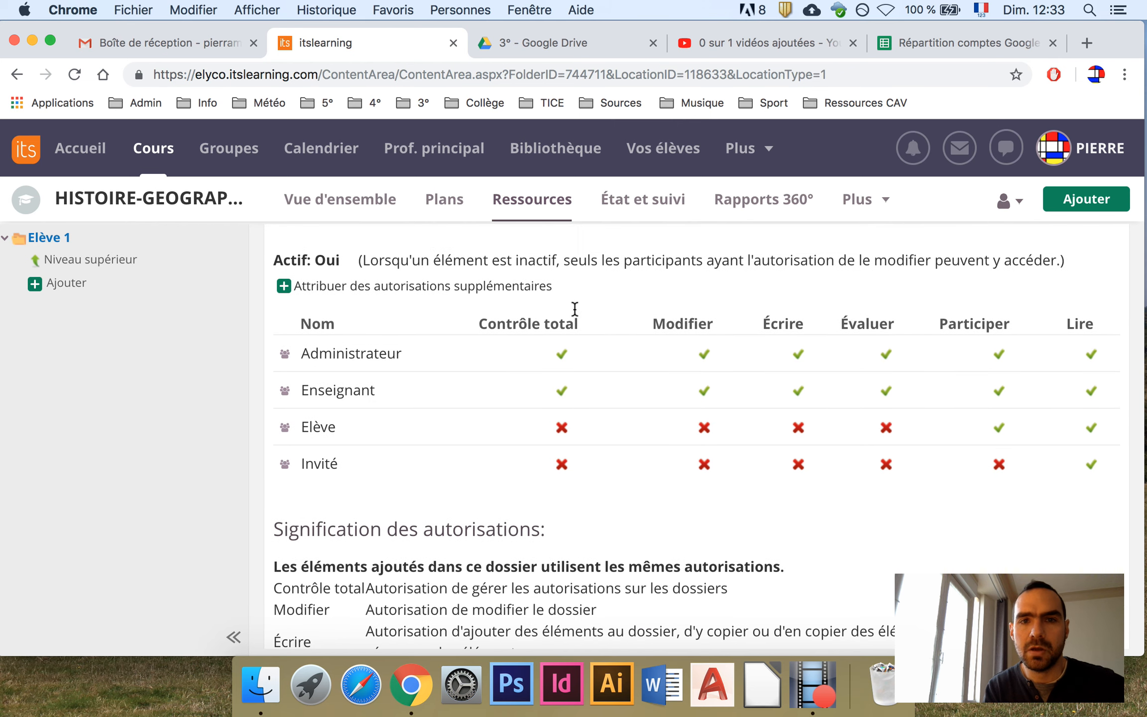
{"action": "scroll", "coordinate": [573, 419], "scroll_direction": "down", "scroll_amount": 4}
{"action": "scroll", "coordinate": [573, 418], "scroll_direction": "up", "scroll_amount": 6}
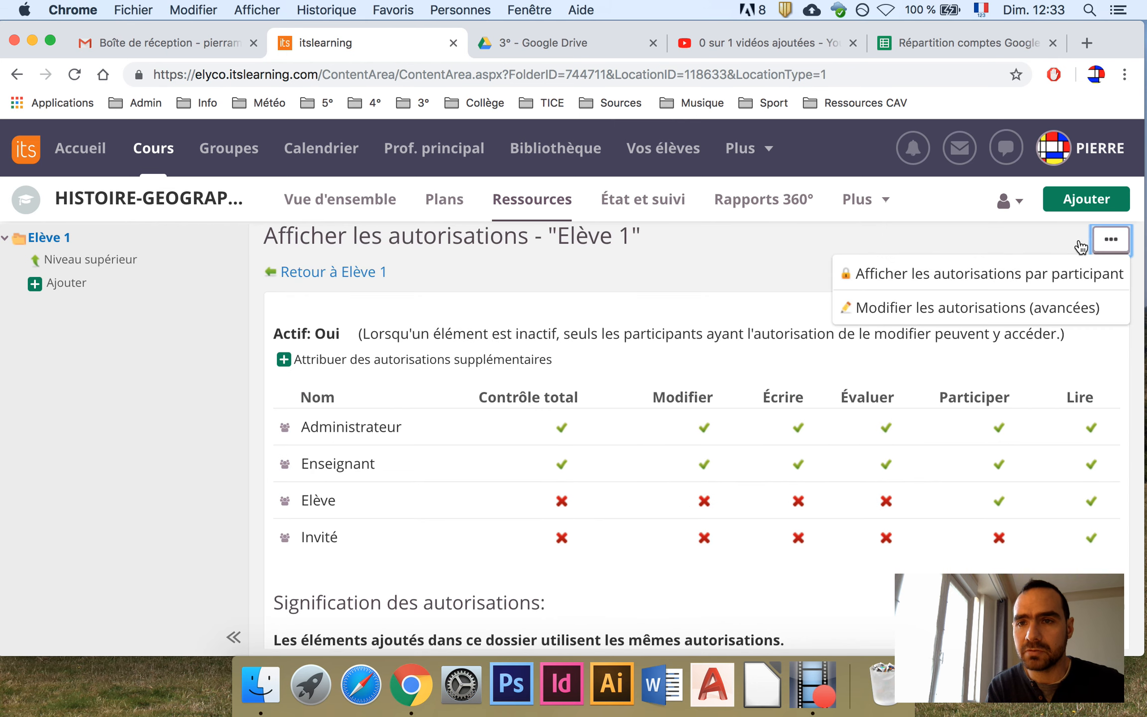
Step: Open the advanced permissions of the Elève 1 folder for editing and stop using the parent folder's permissions, accepting the copy of inherited ones
{"action": "left_click", "coordinate": [917, 308]}
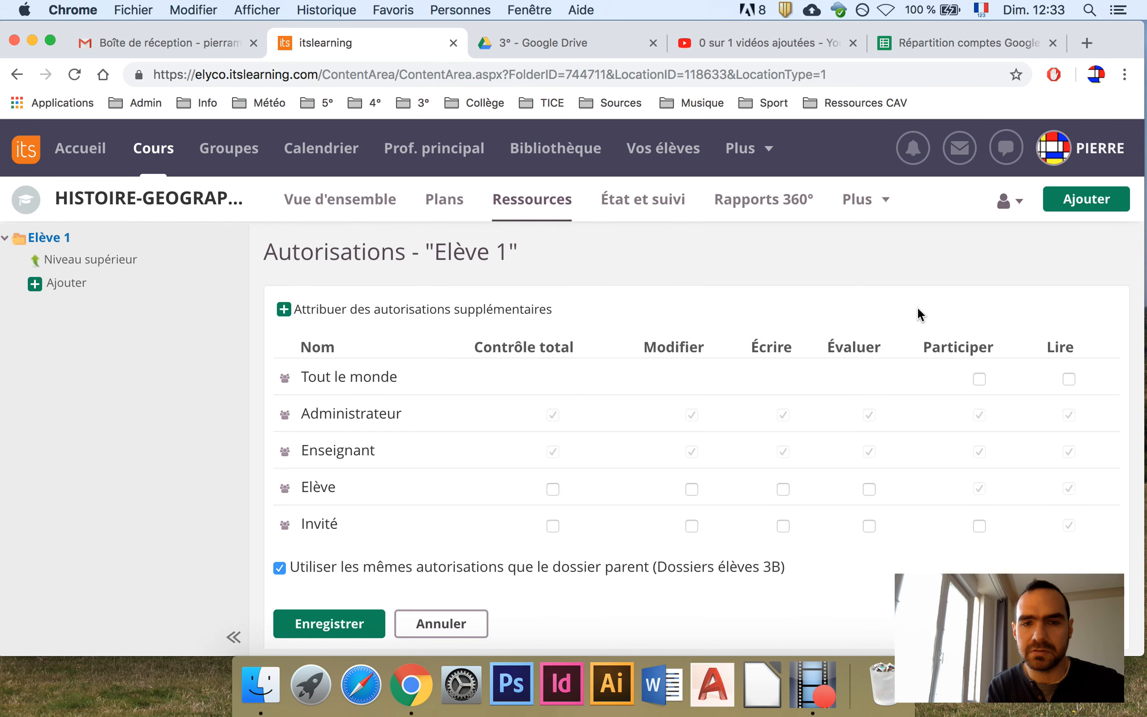
{"action": "scroll", "coordinate": [764, 437], "scroll_direction": "down", "scroll_amount": 2}
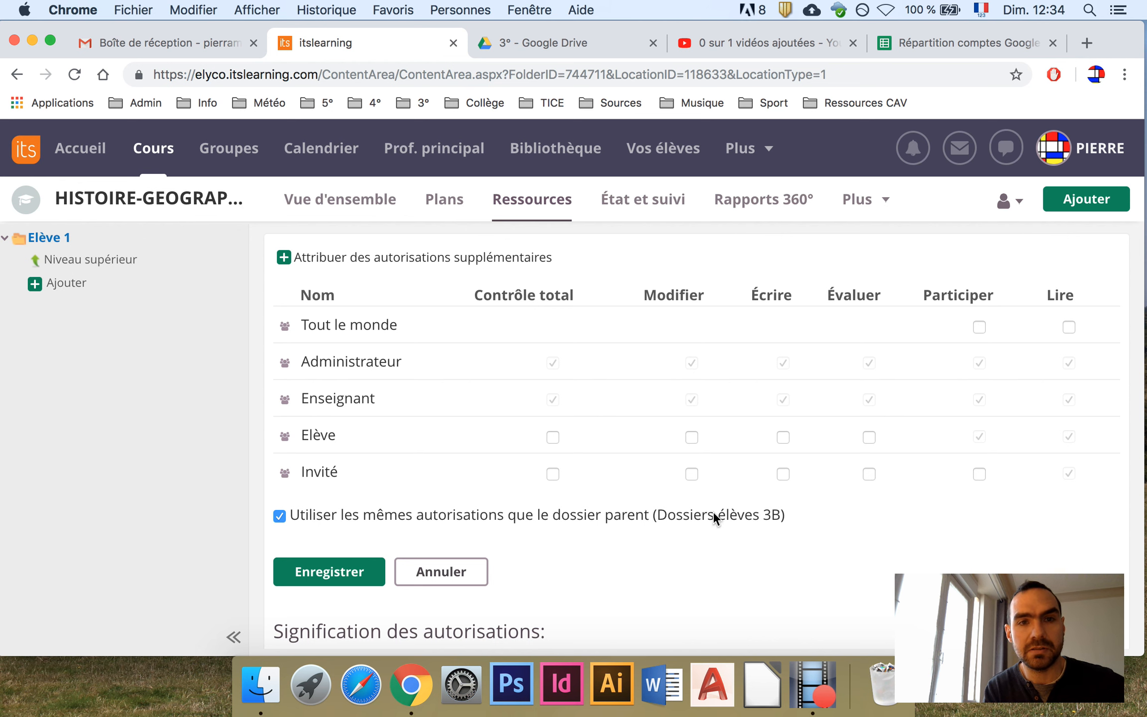
{"action": "left_click", "coordinate": [279, 516]}
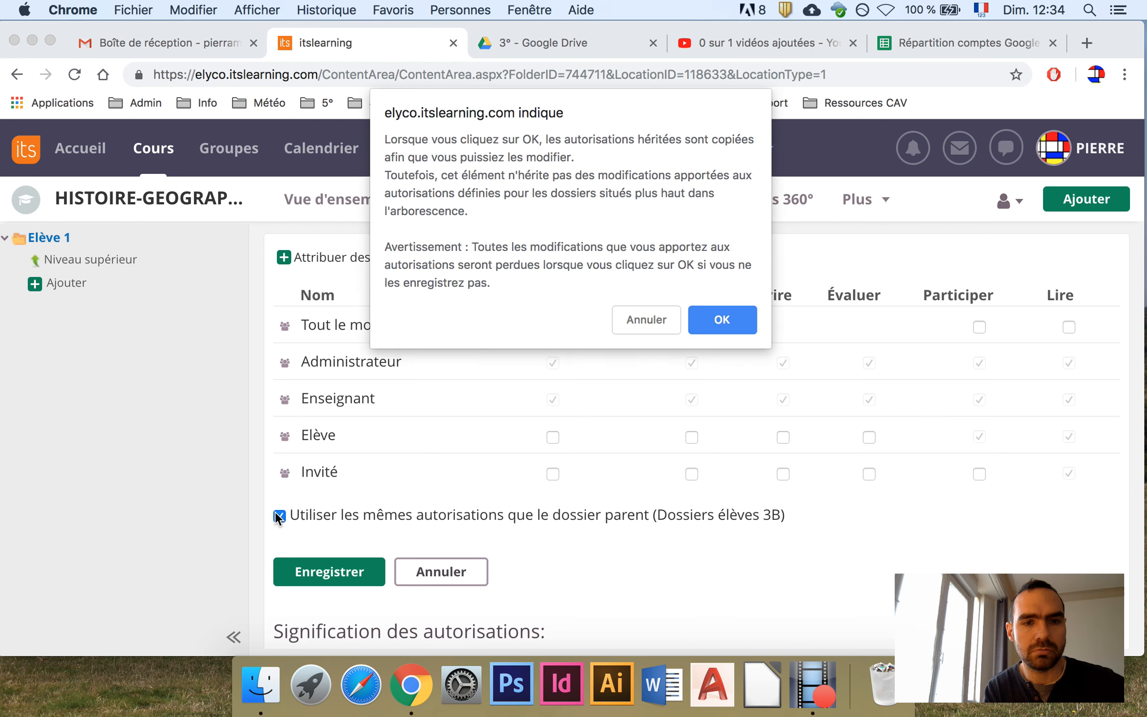
{"action": "left_click", "coordinate": [730, 320]}
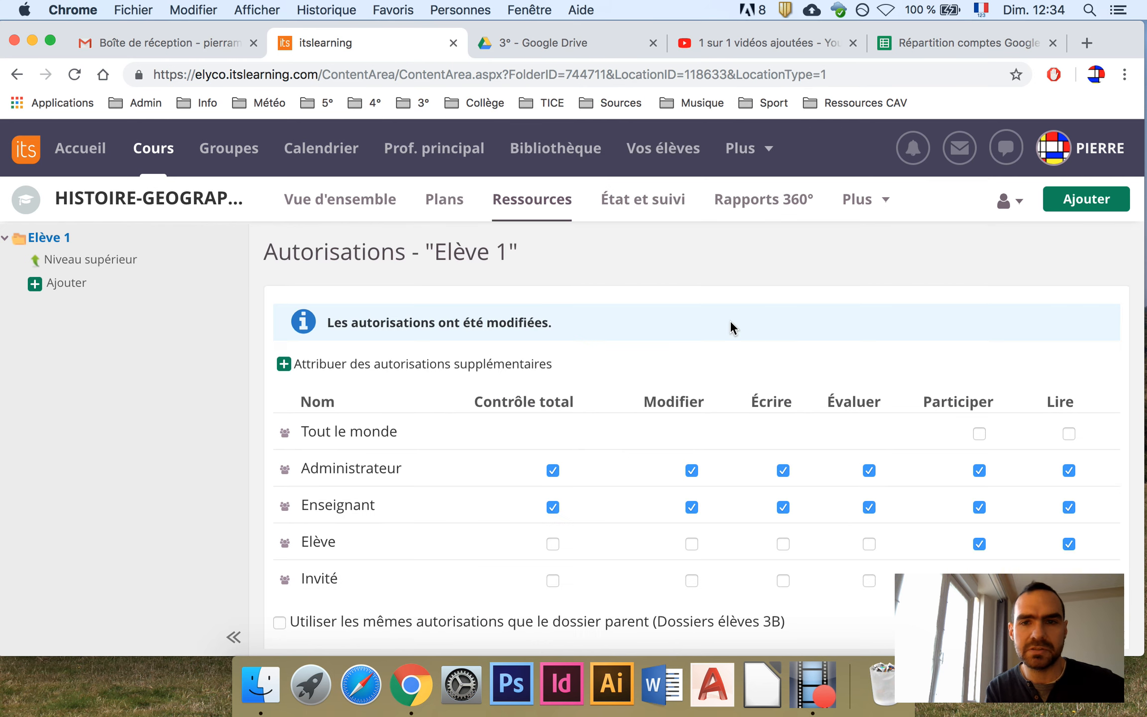
Step: Remove the Participer and Lire permissions from the Elève role on the Elève 1 folder and save
{"action": "scroll", "coordinate": [878, 379], "scroll_direction": "down", "scroll_amount": 3}
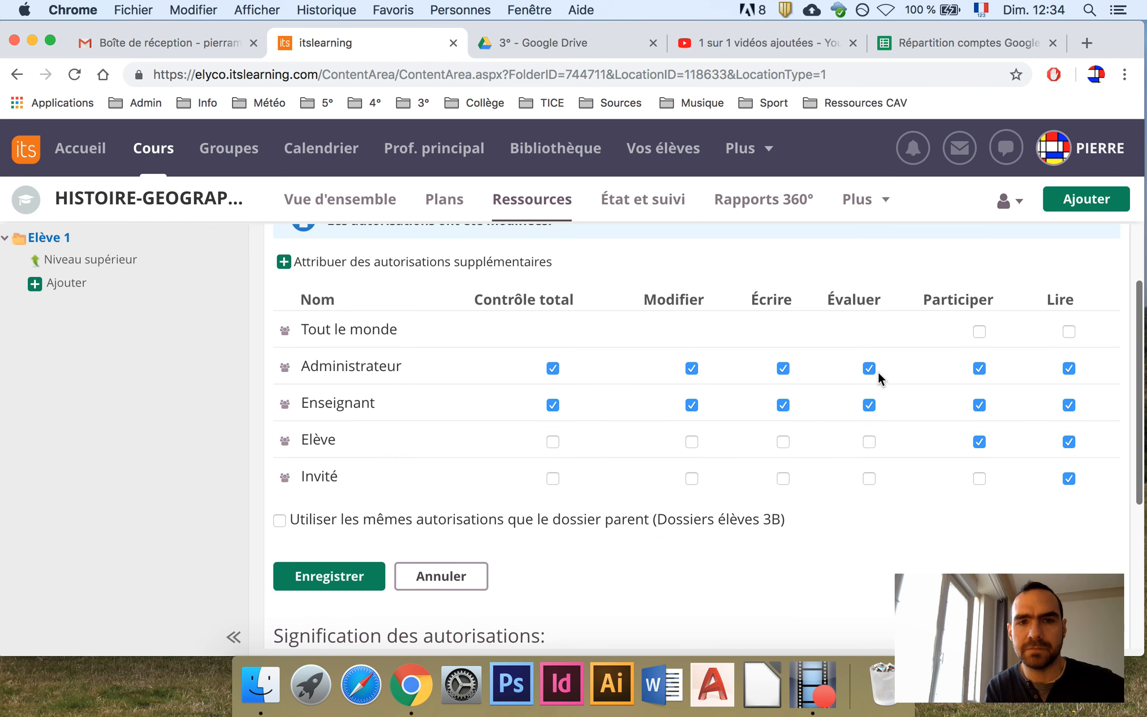
{"action": "left_click", "coordinate": [980, 440]}
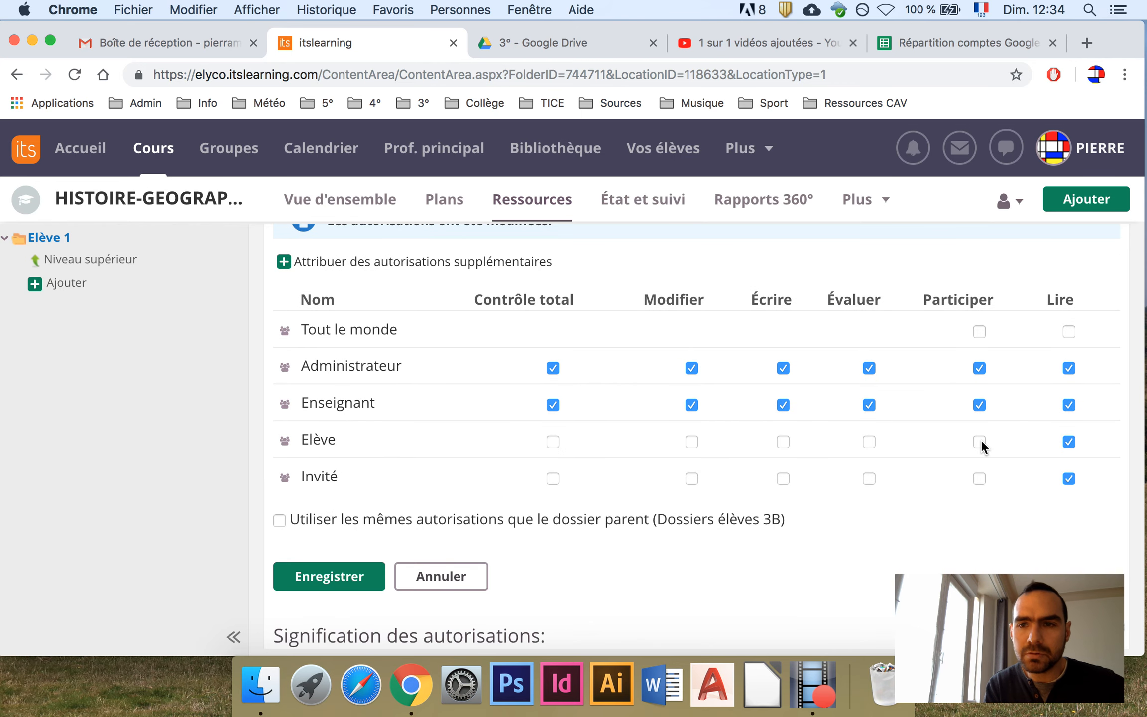
{"action": "left_click", "coordinate": [1069, 441]}
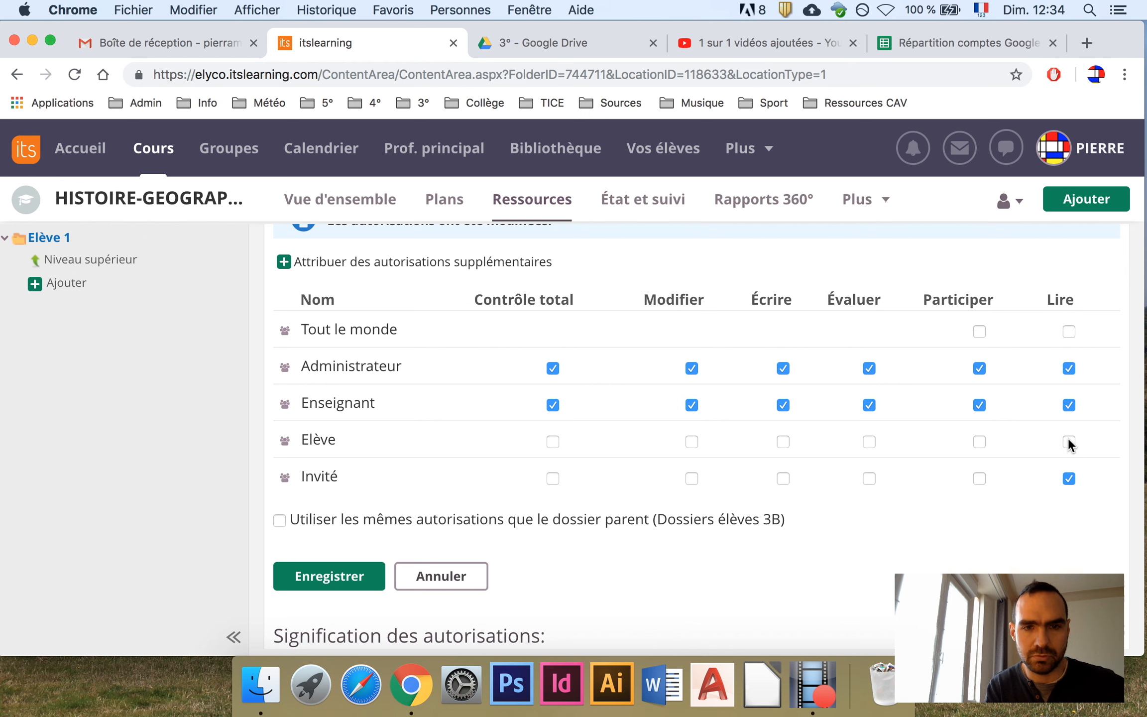
{"action": "left_click", "coordinate": [333, 575]}
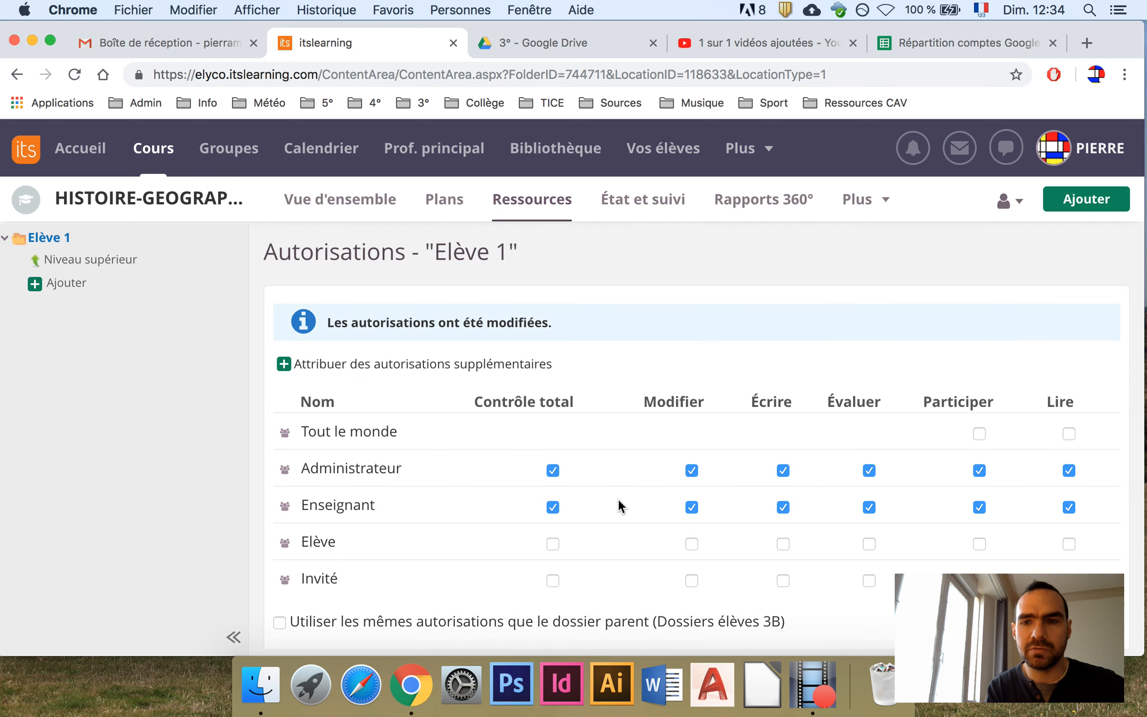
Step: Start assigning additional permissions on the Elève 1 folder, selecting Modifier, Écrire, Participer and Lire, and proceed to choosing recipients
{"action": "scroll", "coordinate": [618, 498], "scroll_direction": "down", "scroll_amount": 1}
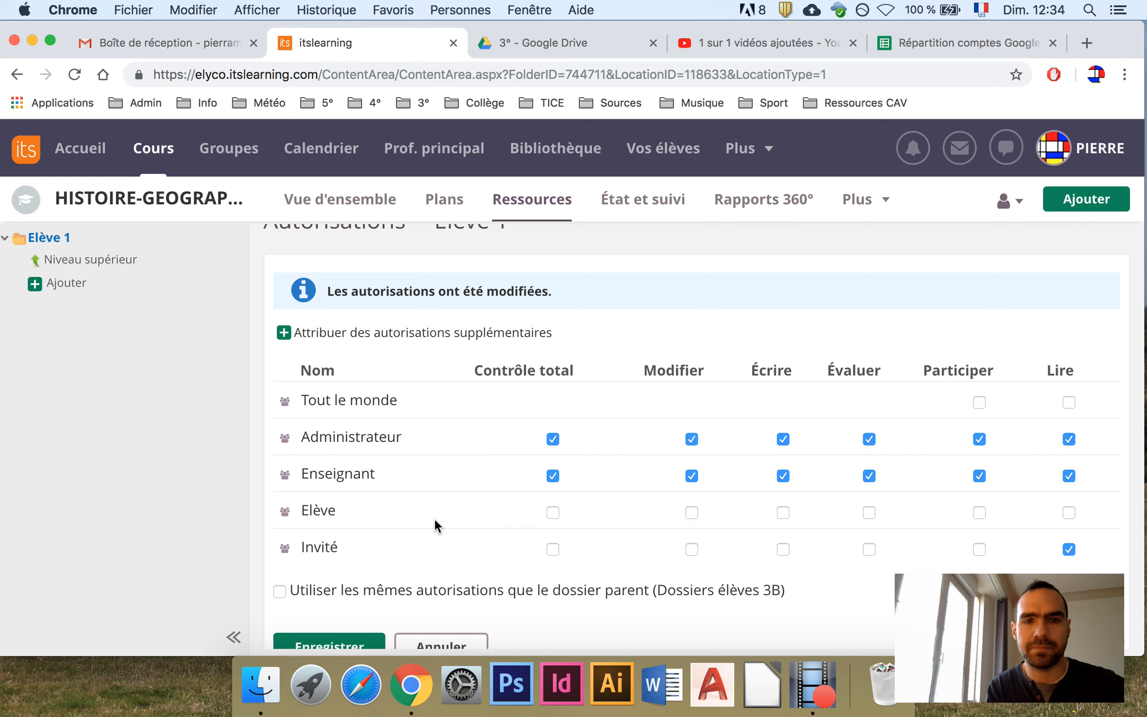
{"action": "left_click", "coordinate": [404, 332]}
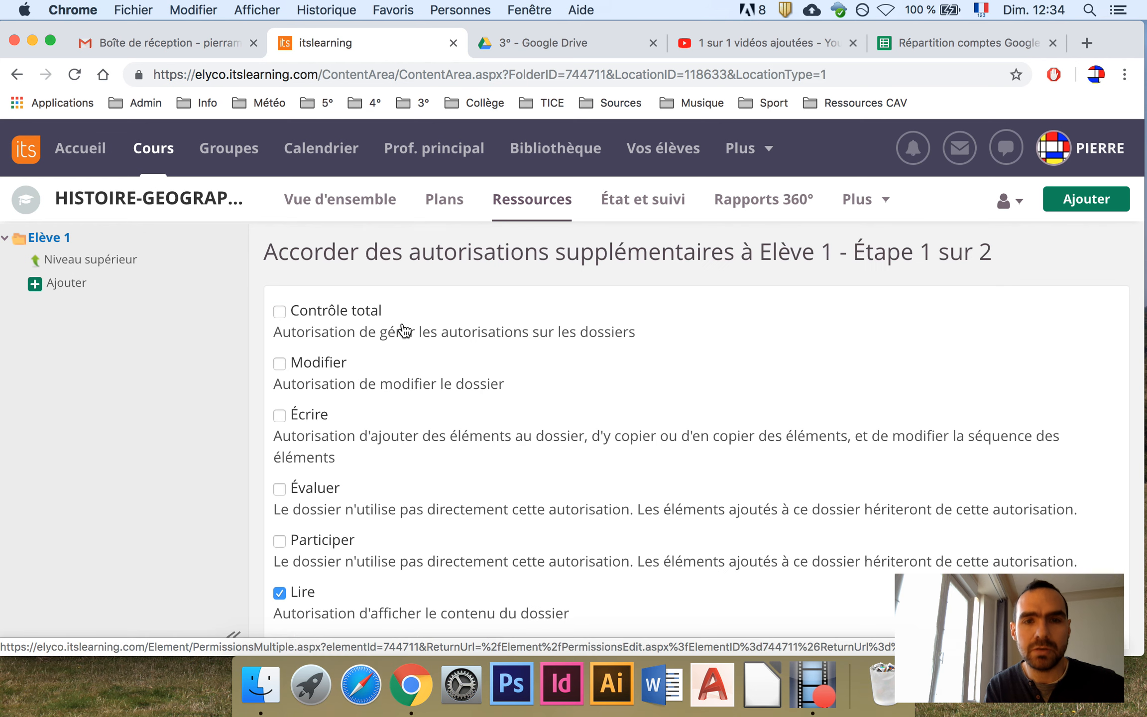
{"action": "scroll", "coordinate": [404, 331], "scroll_direction": "down", "scroll_amount": 3}
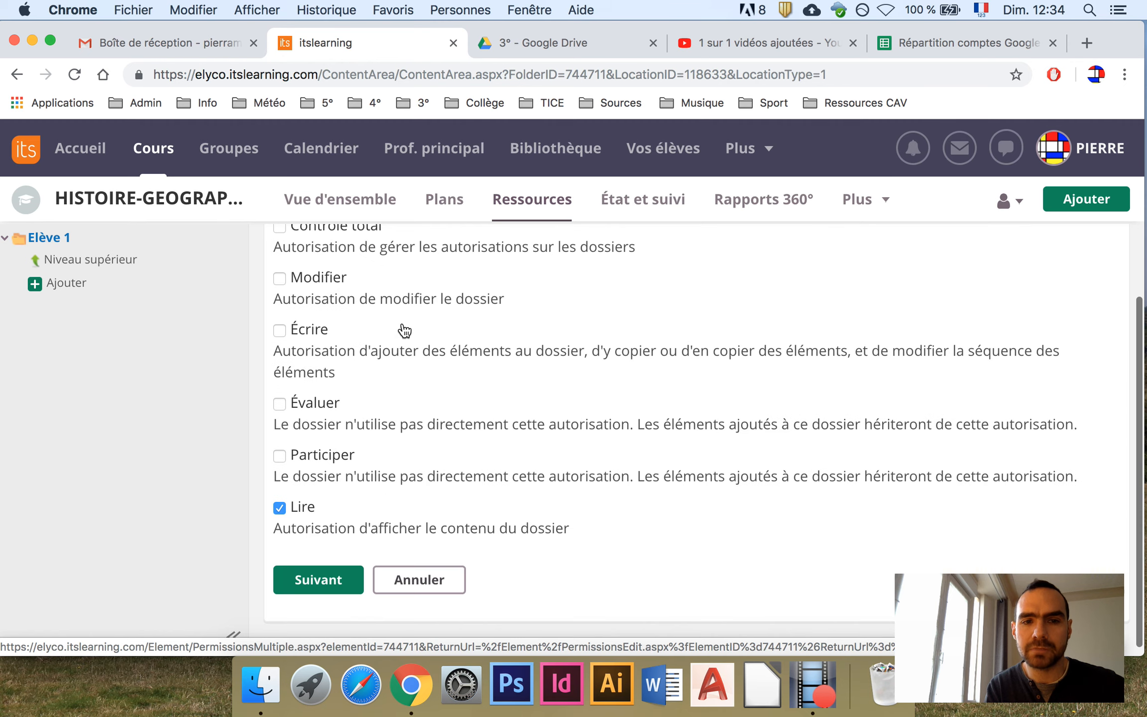
{"action": "scroll", "coordinate": [404, 330], "scroll_direction": "up", "scroll_amount": 2}
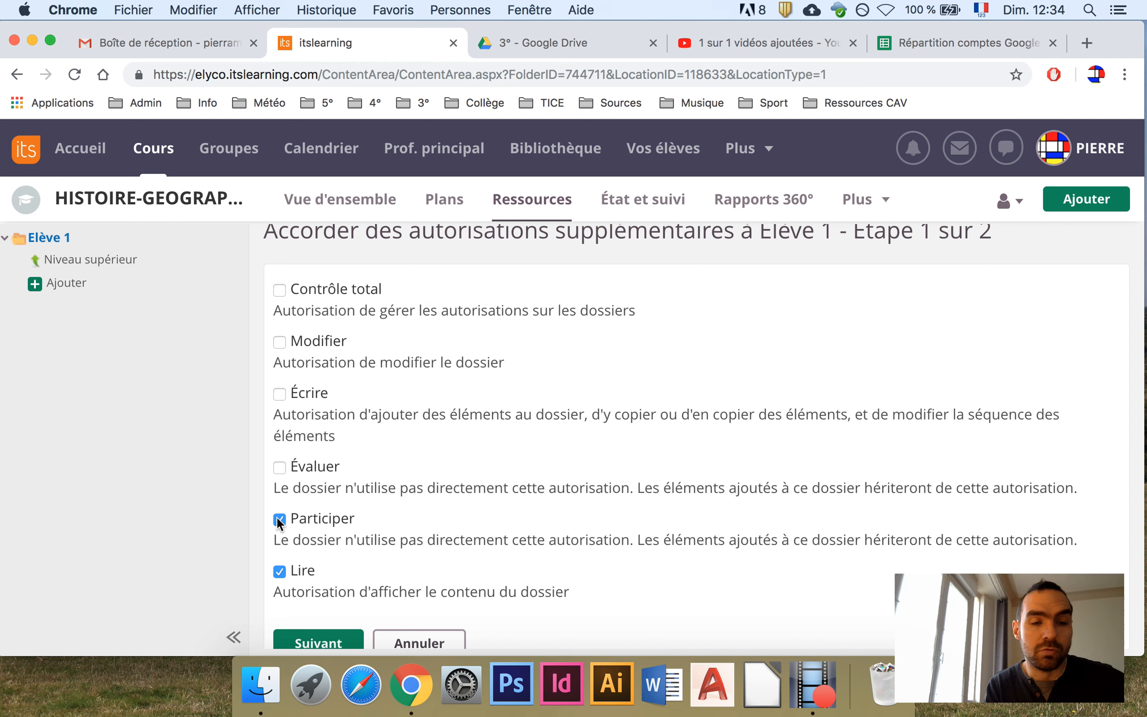
{"action": "left_click", "coordinate": [278, 393]}
{"action": "left_click", "coordinate": [279, 341]}
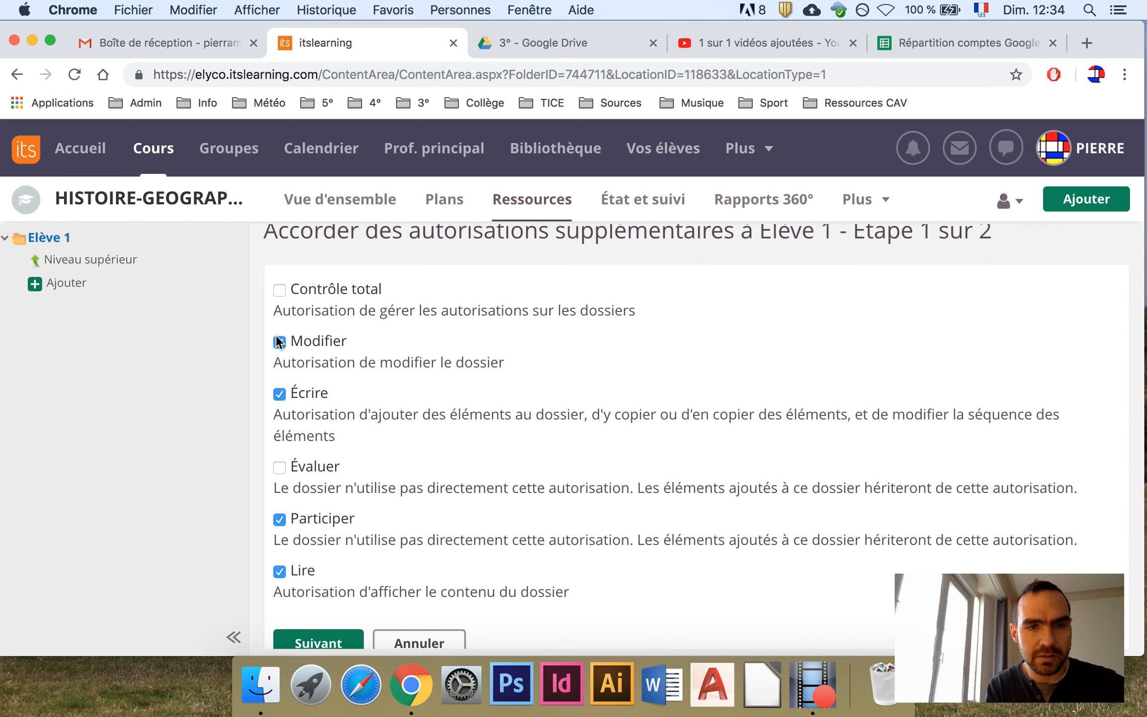
{"action": "scroll", "coordinate": [454, 342], "scroll_direction": "down", "scroll_amount": 1}
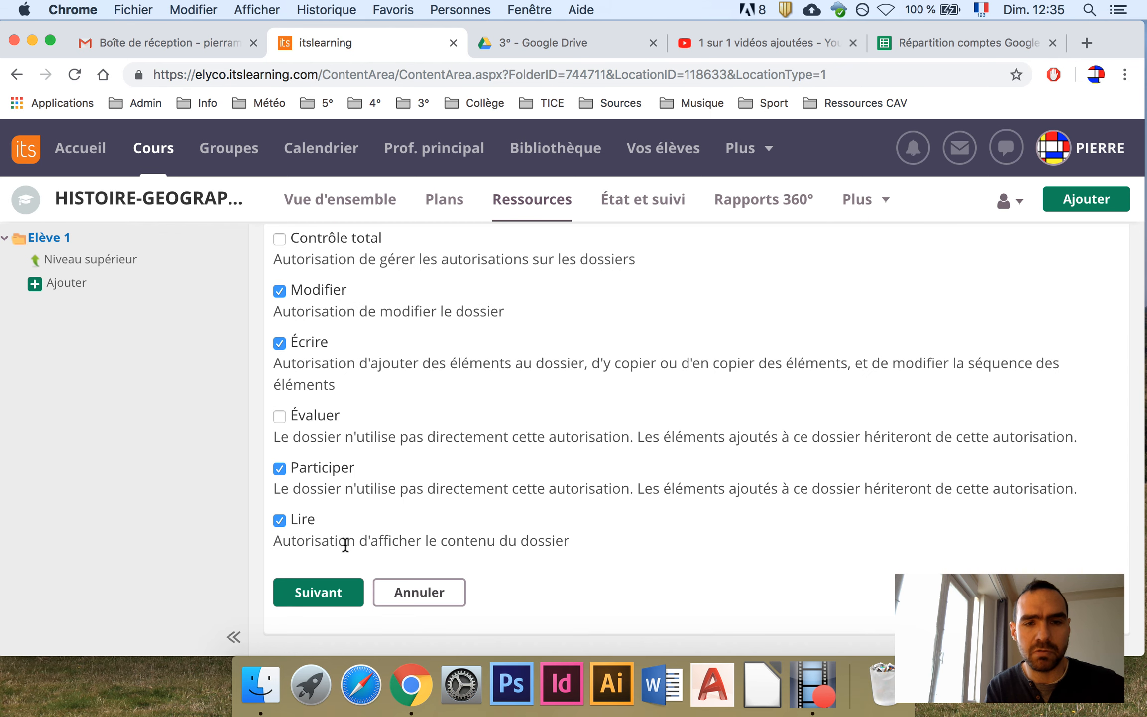
{"action": "left_click", "coordinate": [316, 587]}
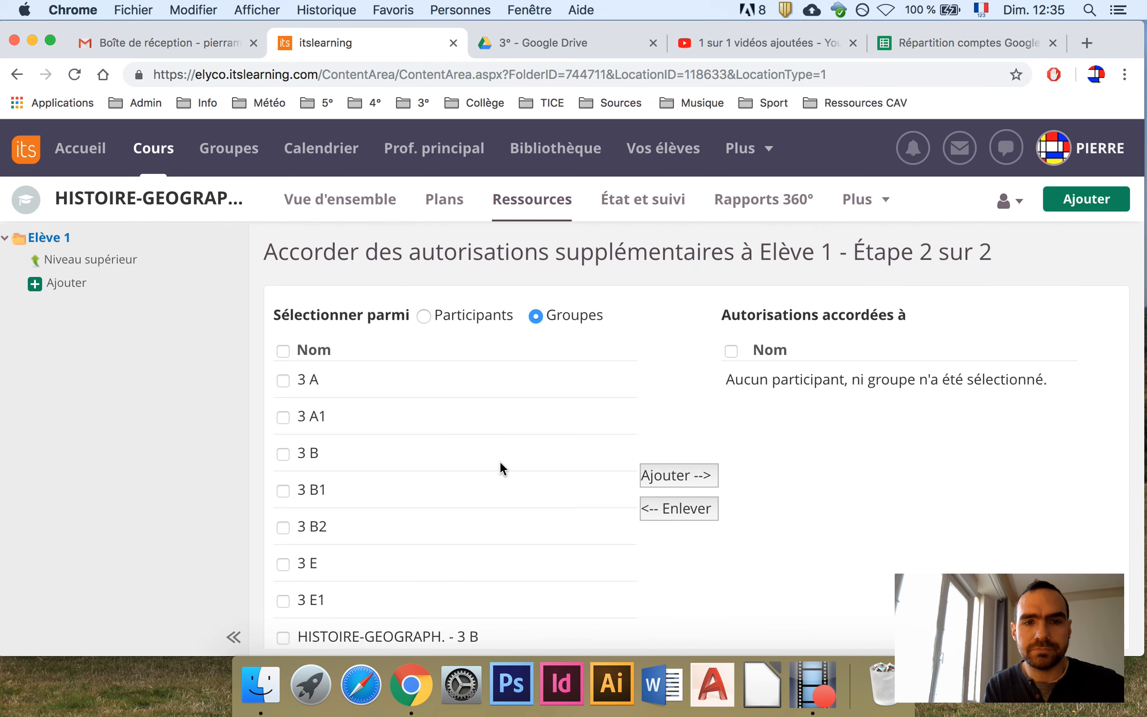
Step: Grant the selected permissions to the first individual in the list of participants and finish the assignment
{"action": "scroll", "coordinate": [500, 462], "scroll_direction": "down", "scroll_amount": 1}
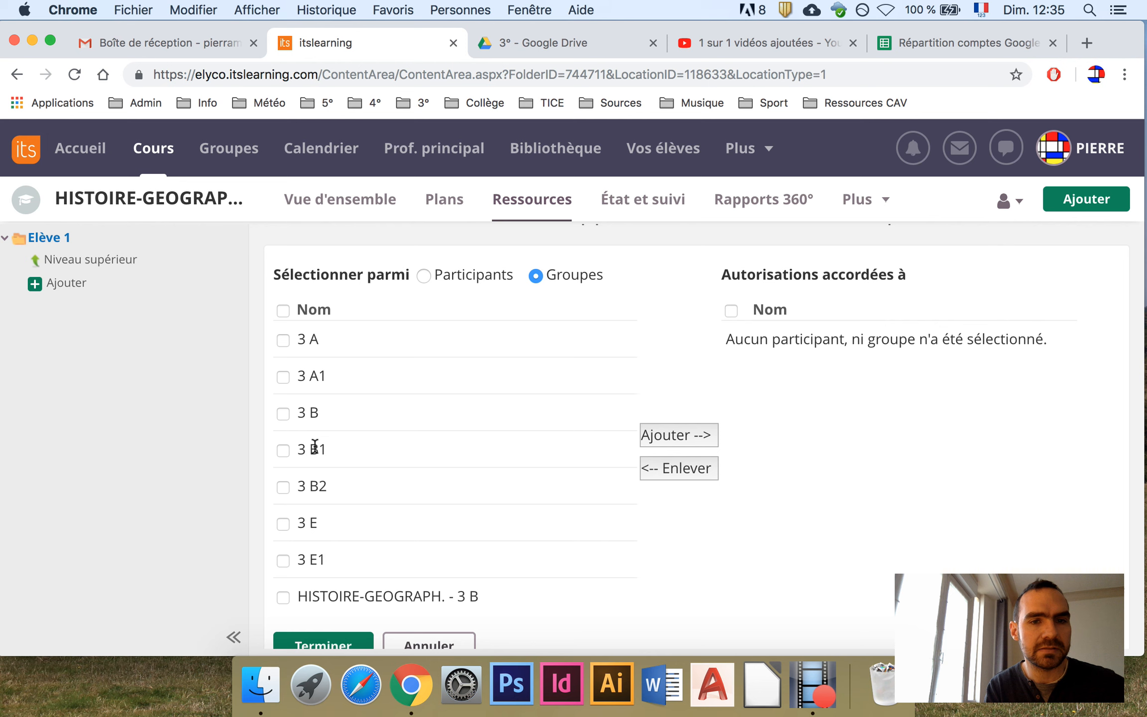
{"action": "left_click", "coordinate": [422, 275]}
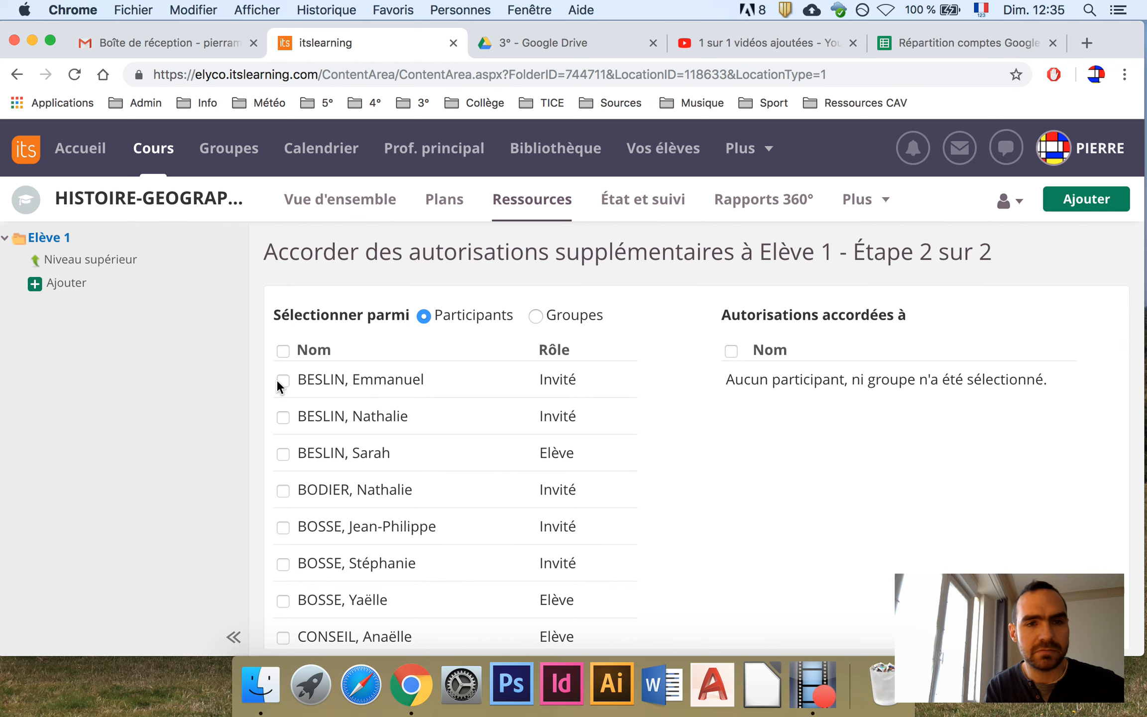
{"action": "left_click", "coordinate": [281, 381]}
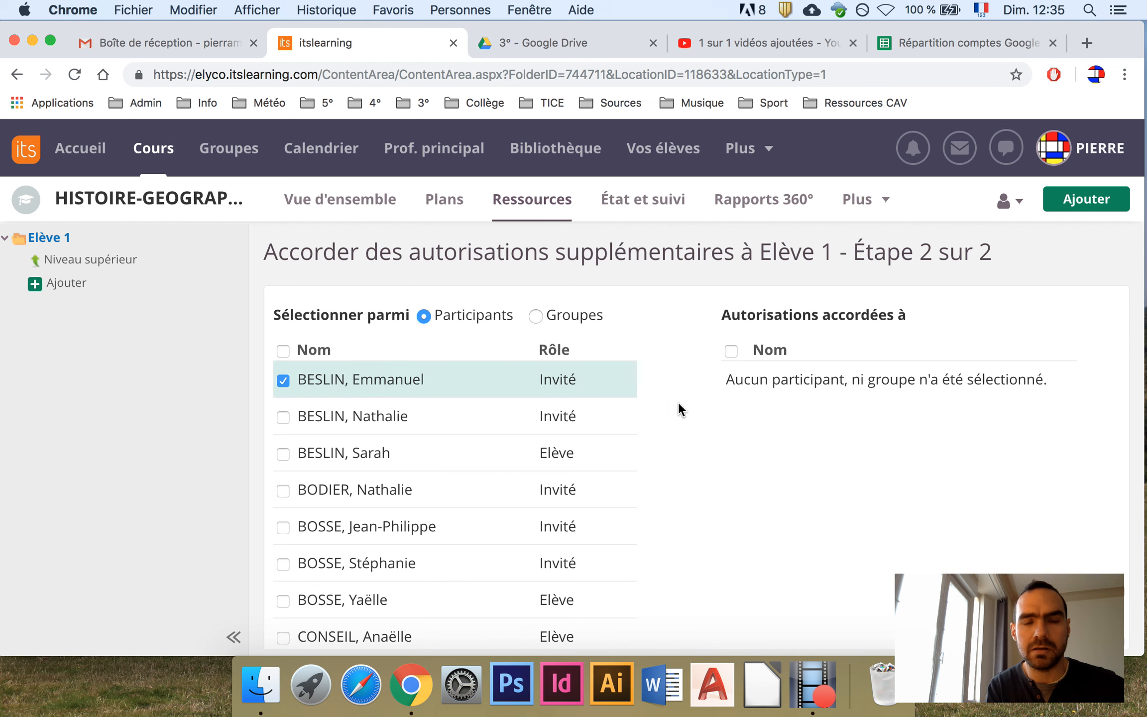
{"action": "scroll", "coordinate": [670, 408], "scroll_direction": "down", "scroll_amount": 20}
{"action": "scroll", "coordinate": [671, 405], "scroll_direction": "down", "scroll_amount": 3}
{"action": "left_click", "coordinate": [677, 441]}
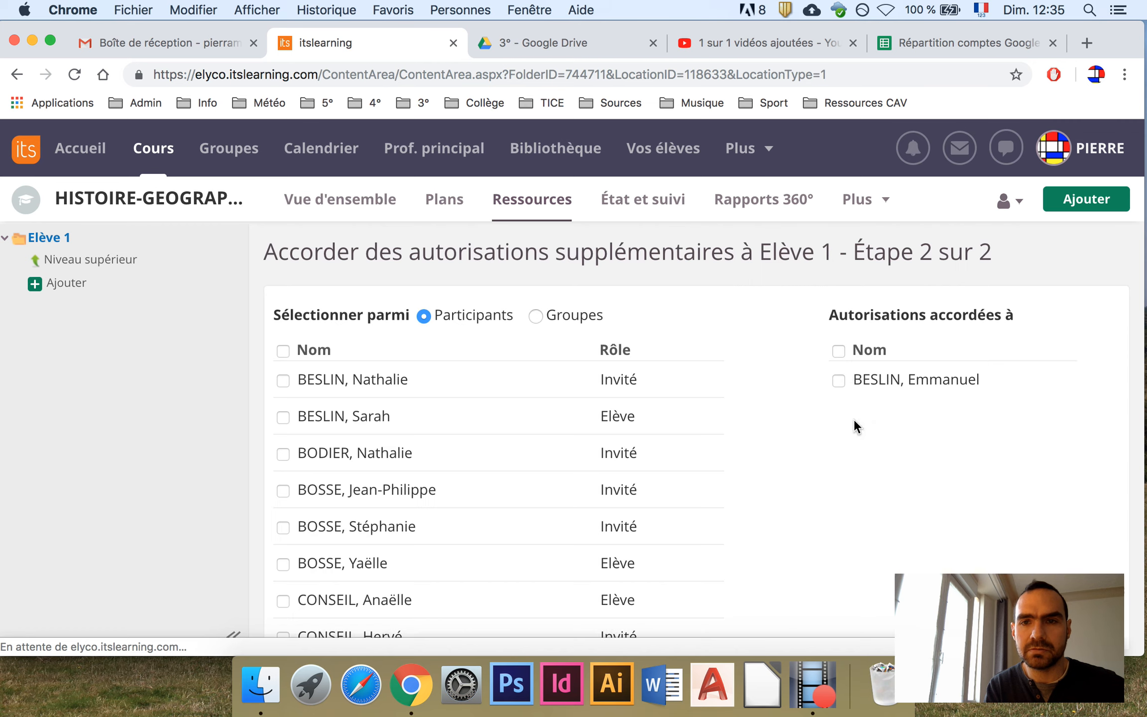
{"action": "left_click", "coordinate": [839, 350]}
{"action": "scroll", "coordinate": [782, 355], "scroll_direction": "down", "scroll_amount": 1}
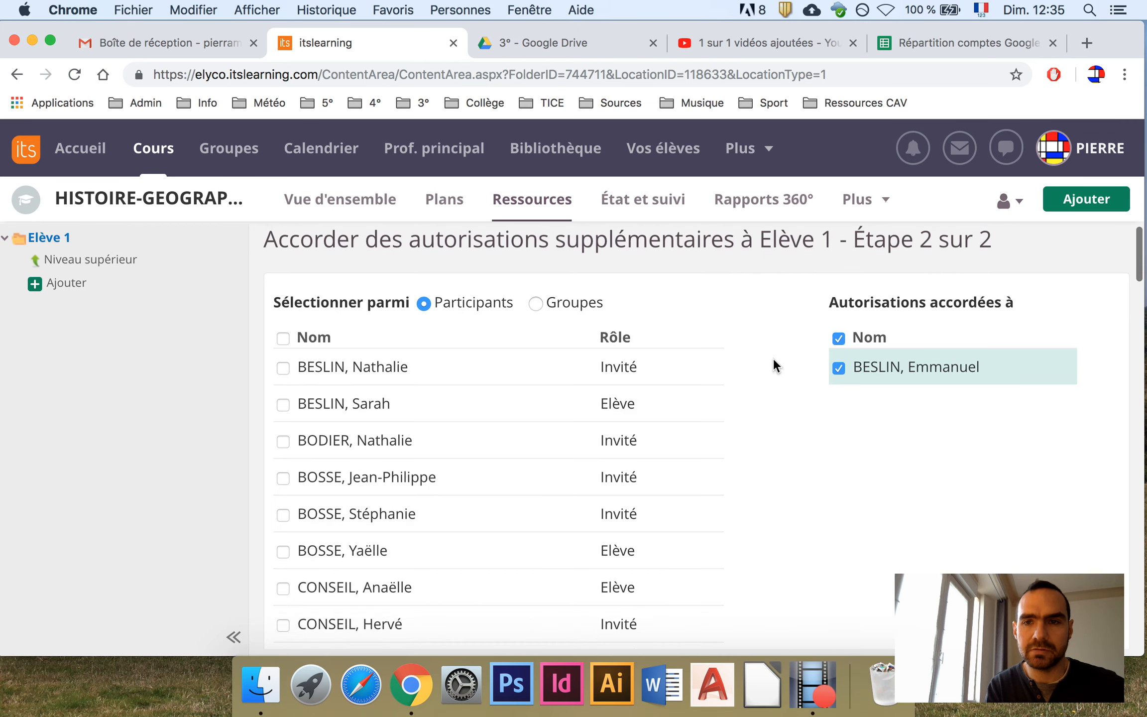
{"action": "scroll", "coordinate": [773, 358], "scroll_direction": "down", "scroll_amount": 20}
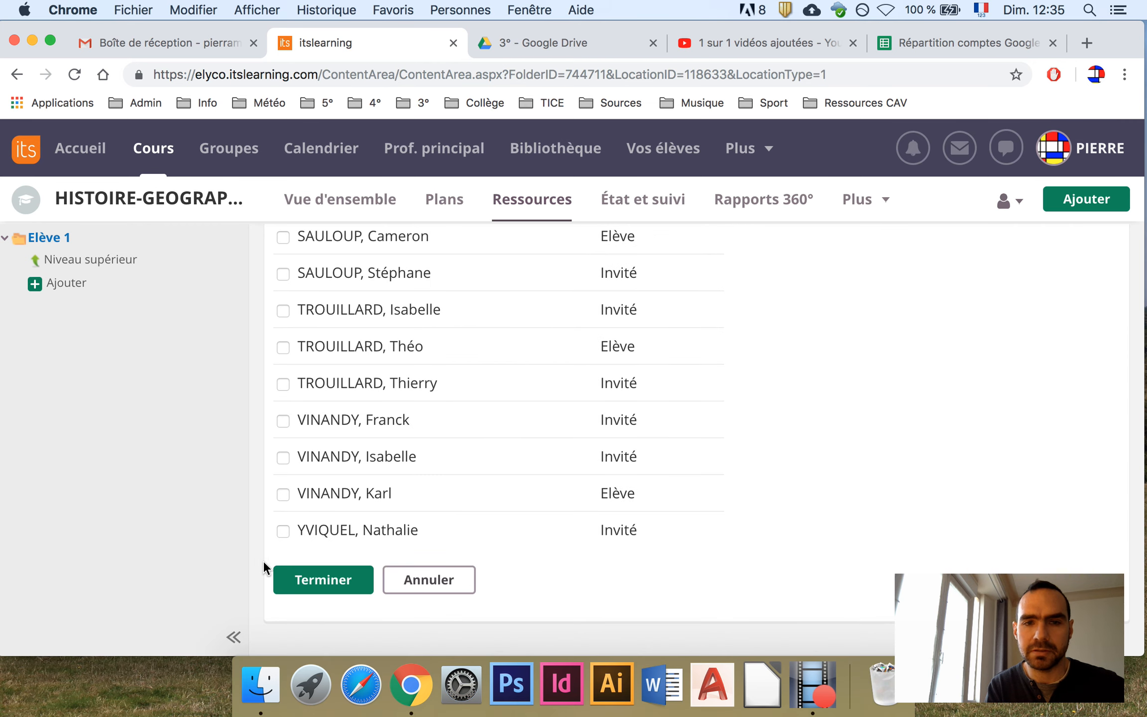
{"action": "left_click", "coordinate": [298, 575]}
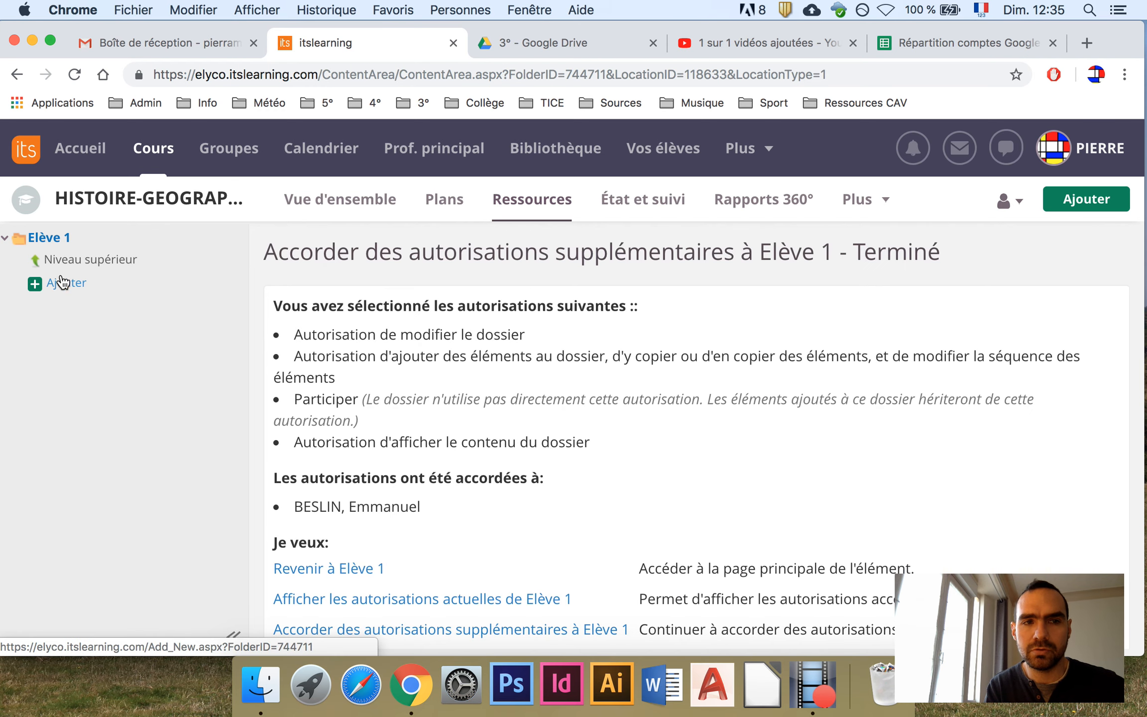
Step: Open the Elève 1 folder, look at the element types that can be added to it, and return to the folder
{"action": "left_click", "coordinate": [43, 237]}
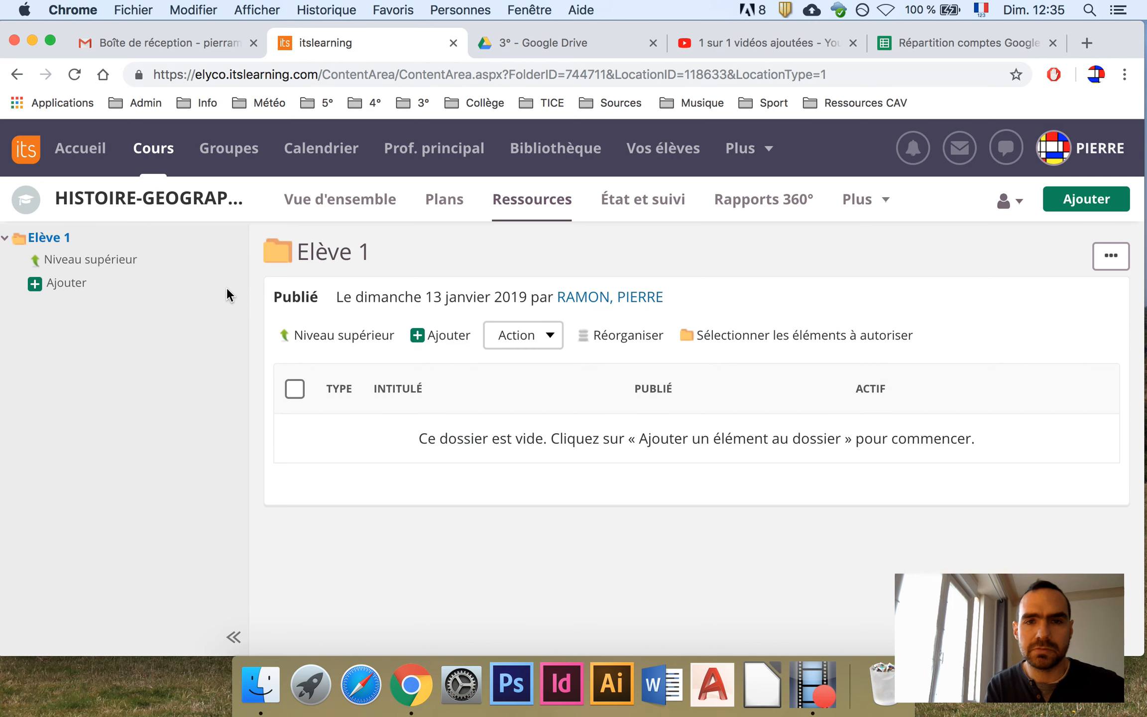
{"action": "left_click", "coordinate": [438, 334]}
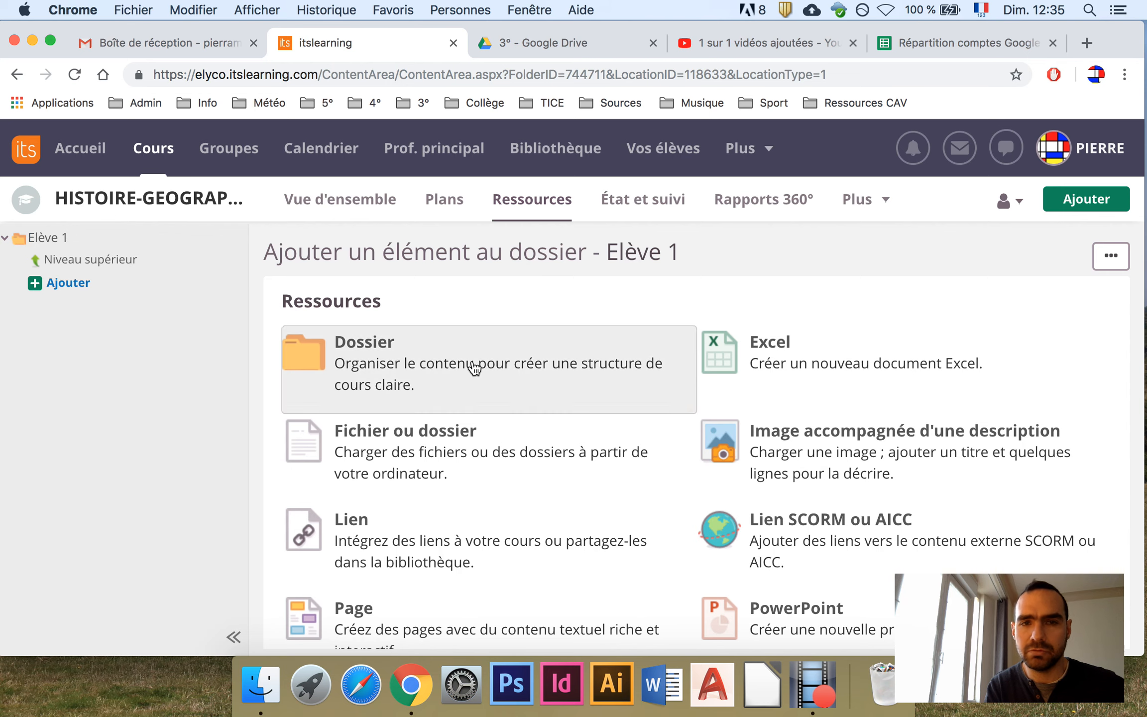
{"action": "left_click", "coordinate": [44, 238]}
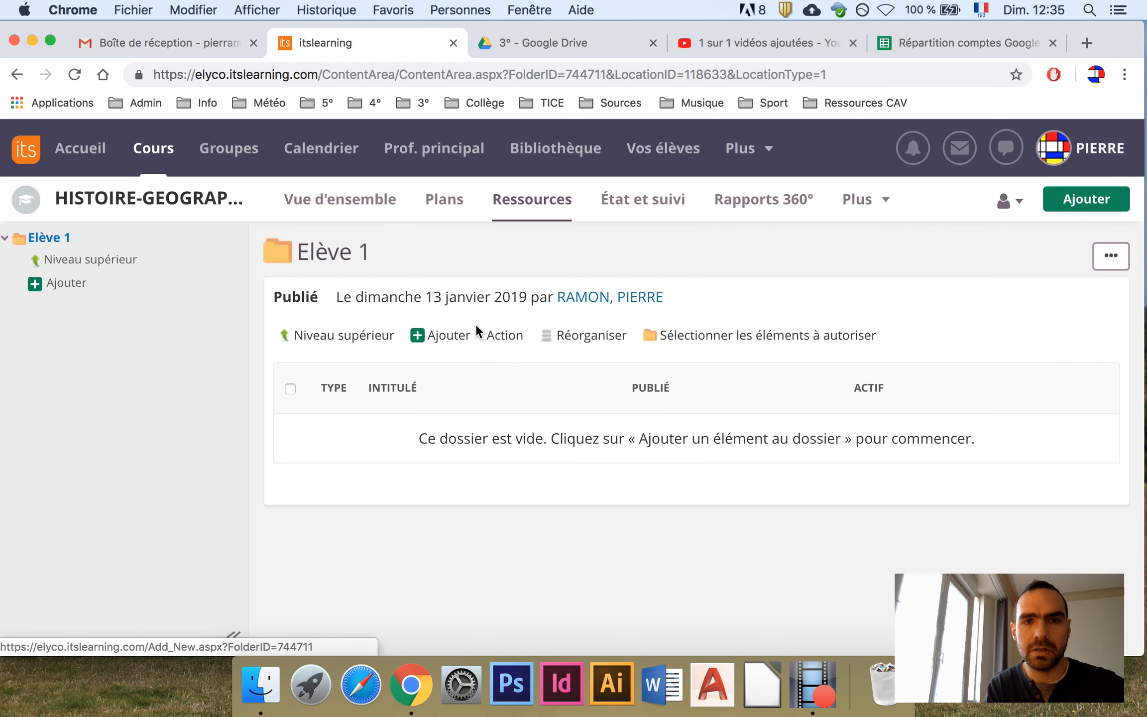
Step: In the course plans, rename the Elève 1 plan in the Dossiers élèves 3B section with the student's first name, capitalized
{"action": "left_click", "coordinate": [437, 199]}
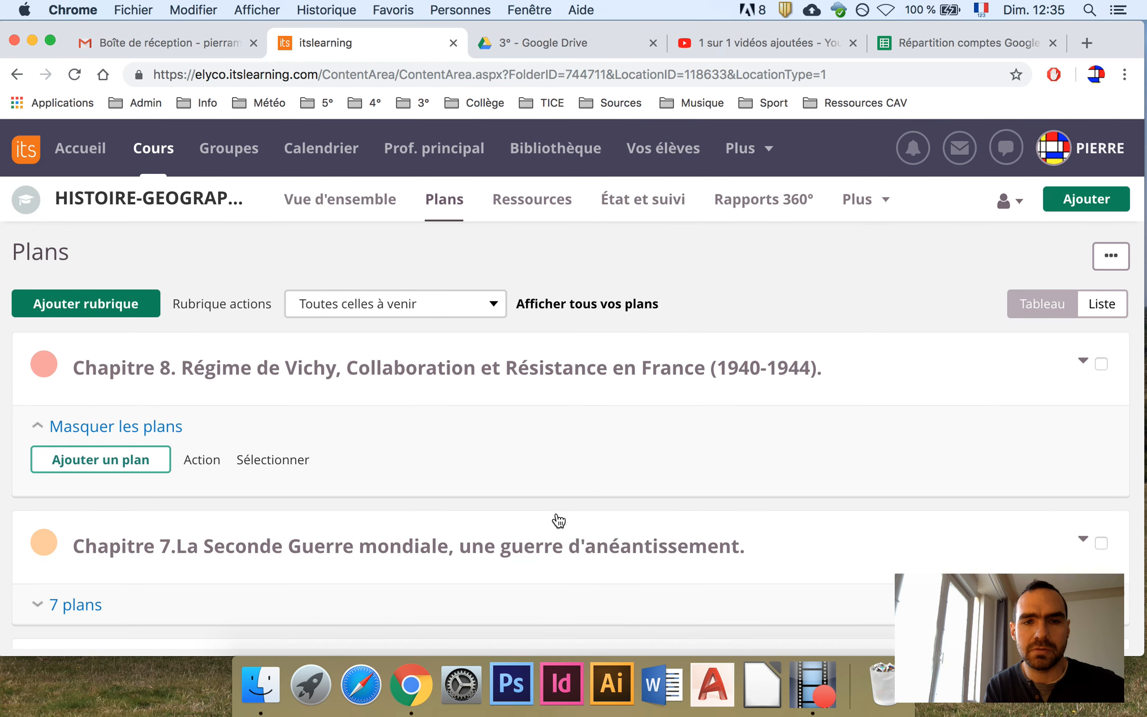
{"action": "scroll", "coordinate": [492, 391], "scroll_direction": "down", "scroll_amount": 15}
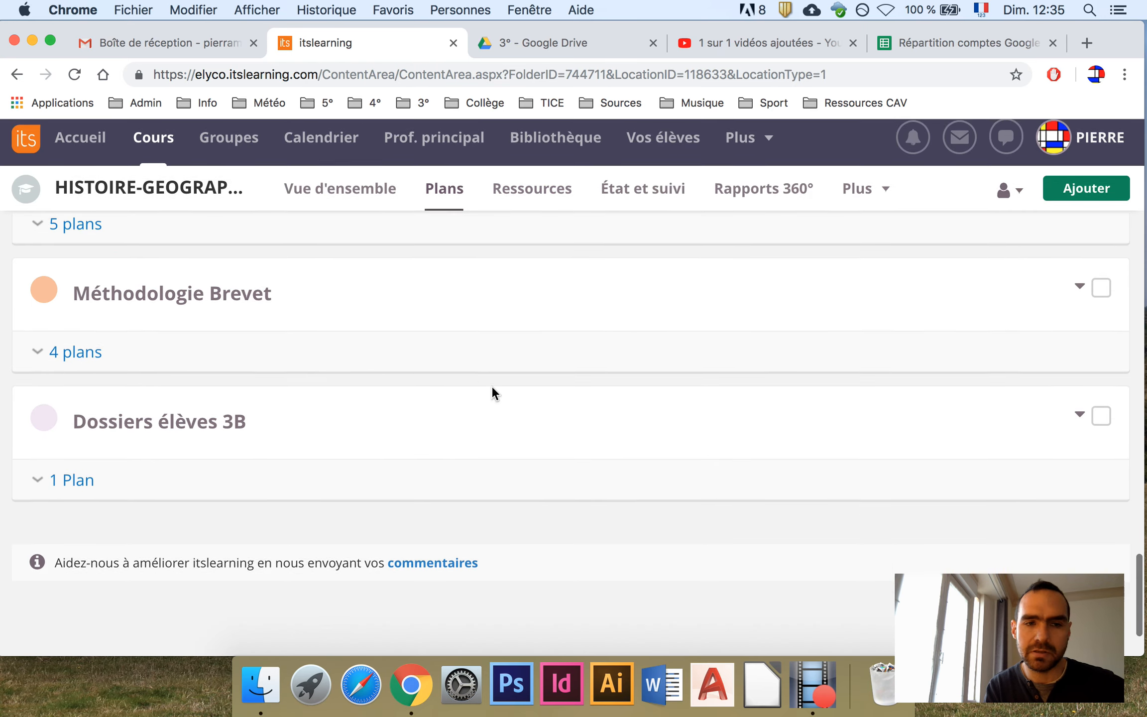
{"action": "left_click", "coordinate": [64, 492]}
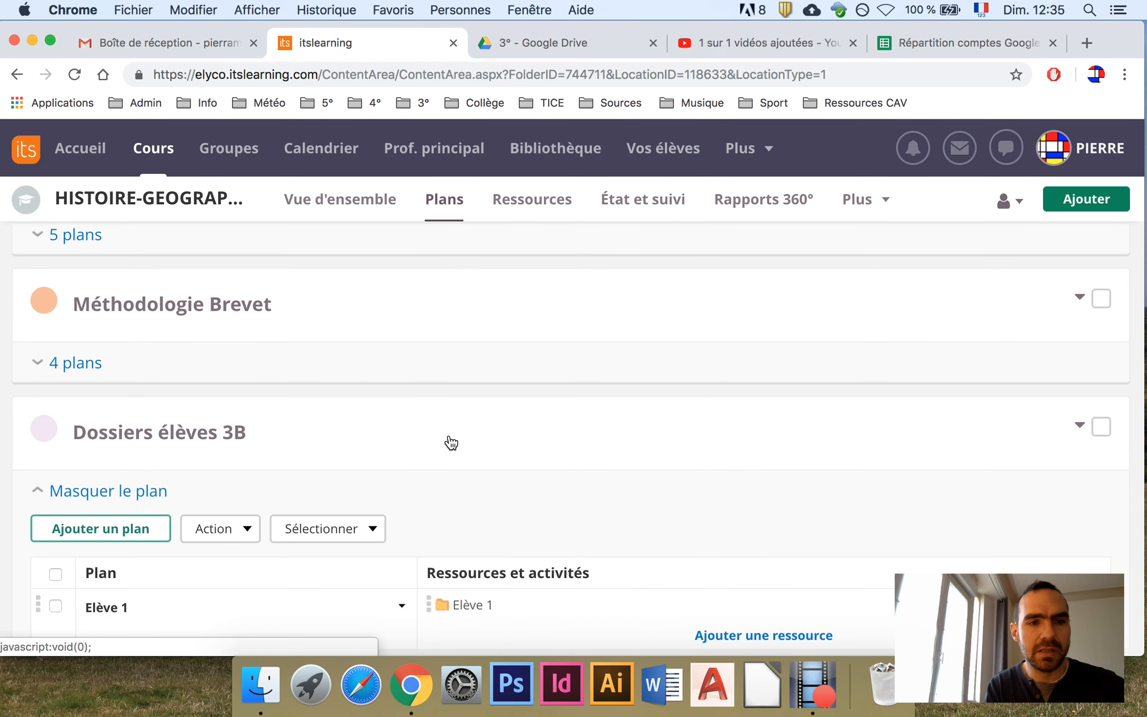
{"action": "scroll", "coordinate": [453, 433], "scroll_direction": "down", "scroll_amount": 3}
{"action": "left_click", "coordinate": [119, 456]}
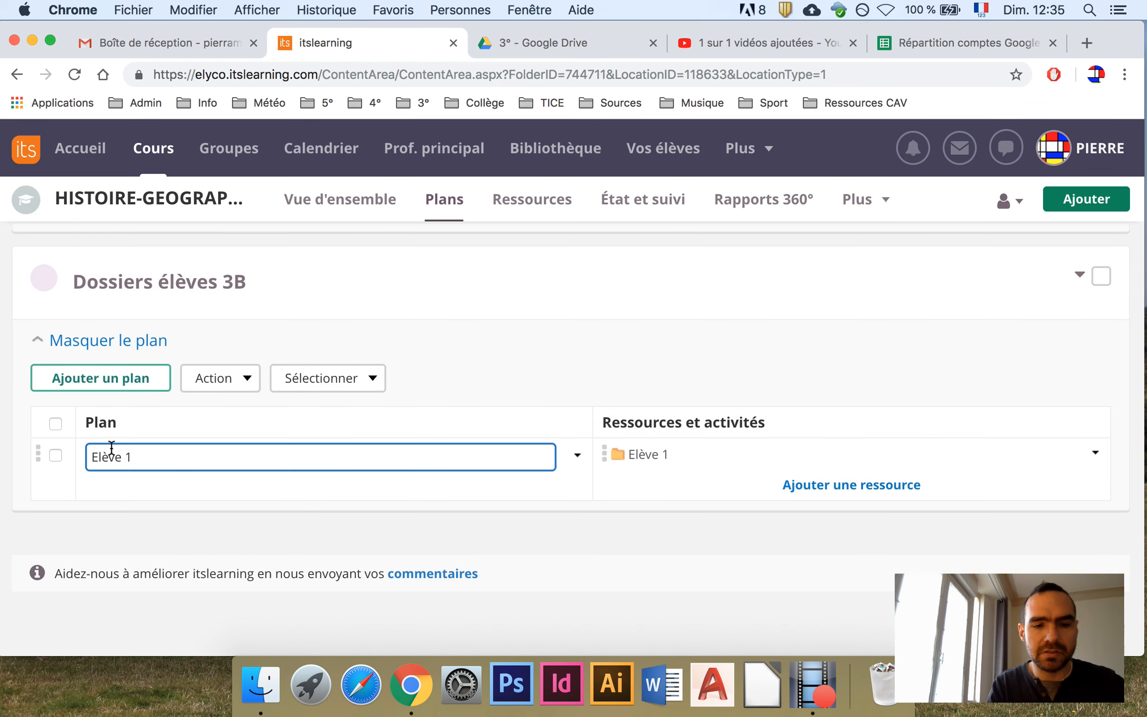
{"action": "key", "text": "BackSpace"}
{"action": "key", "text": "BackSpace"}
{"action": "key", "text": "BackSpace"}
{"action": "key", "text": "BackSpace"}
{"action": "type", "text": "sara"}
{"action": "left_click", "coordinate": [94, 454]}
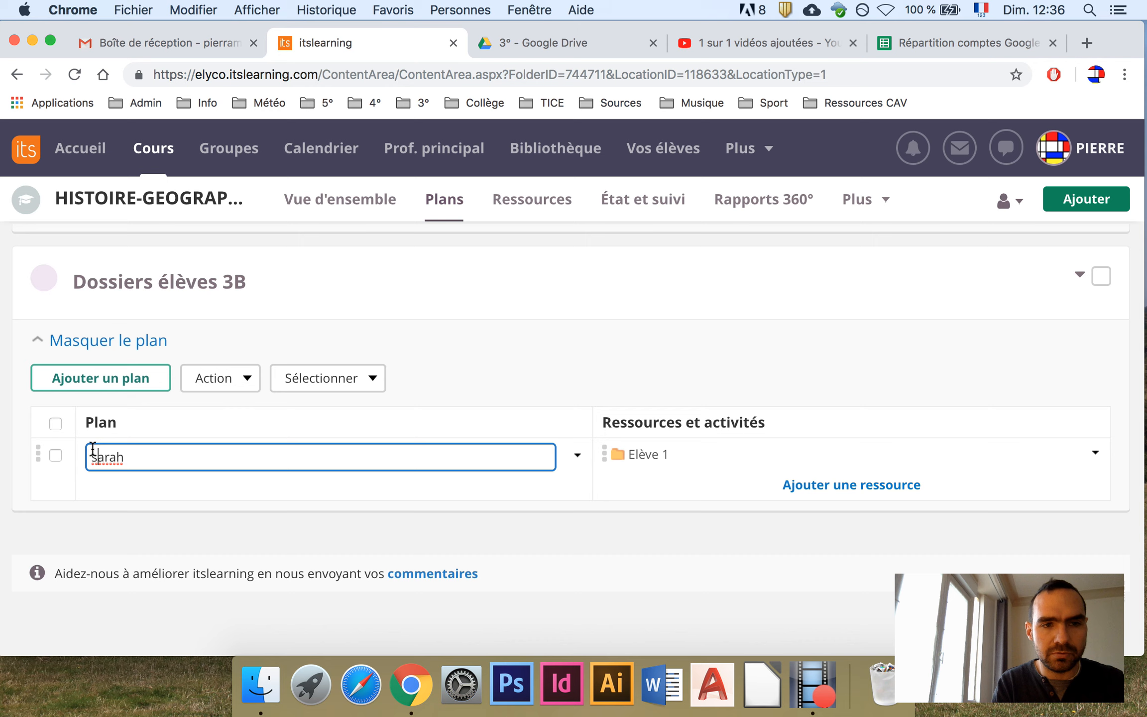
{"action": "key", "text": "BackSpace"}
{"action": "type", "text": "S"}
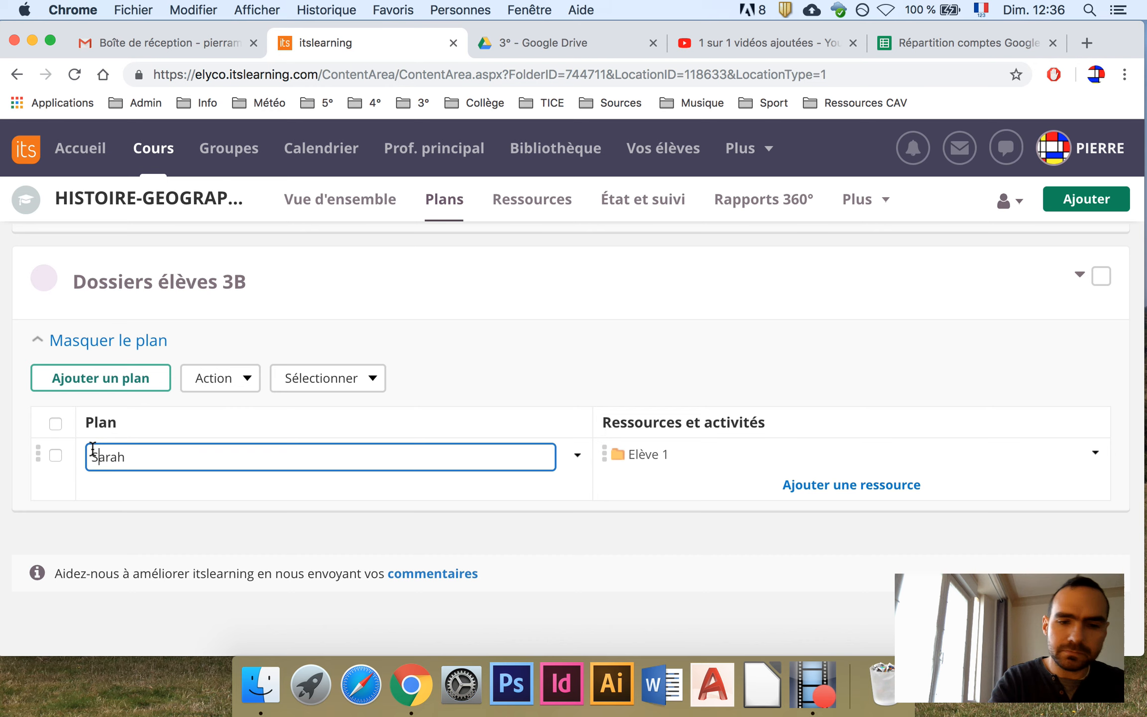
Step: Open the Elève 1 folder resource, change its title to the student's first name and save
{"action": "left_click", "coordinate": [640, 454]}
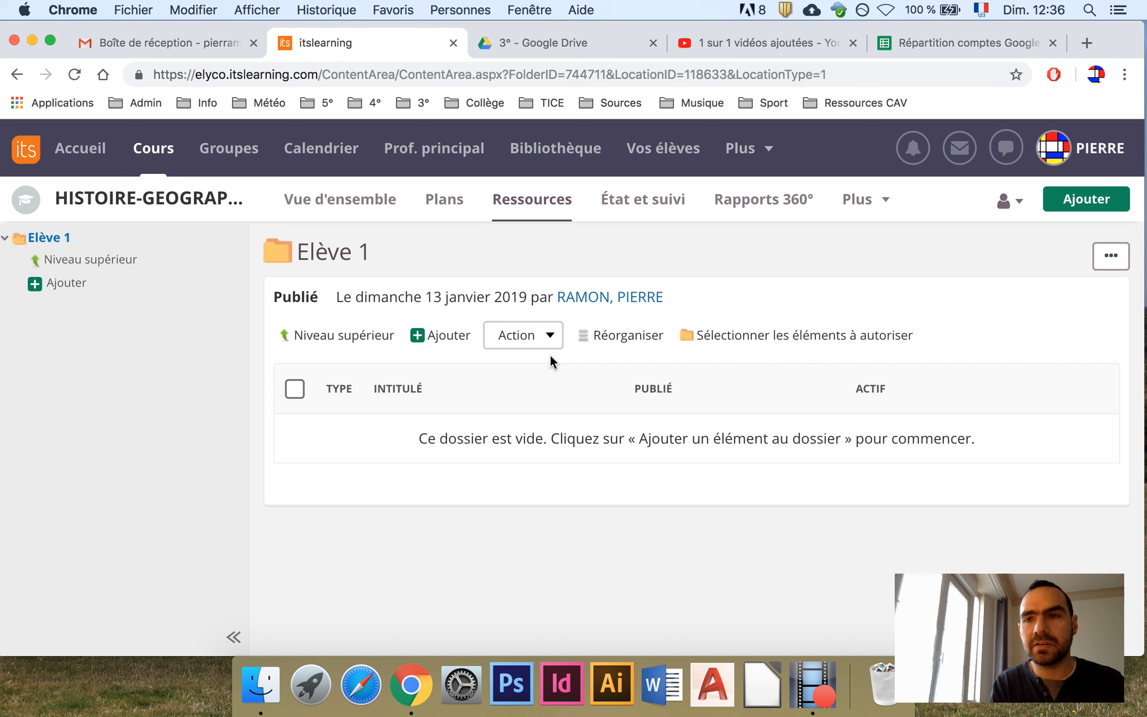
{"action": "left_click", "coordinate": [1107, 257]}
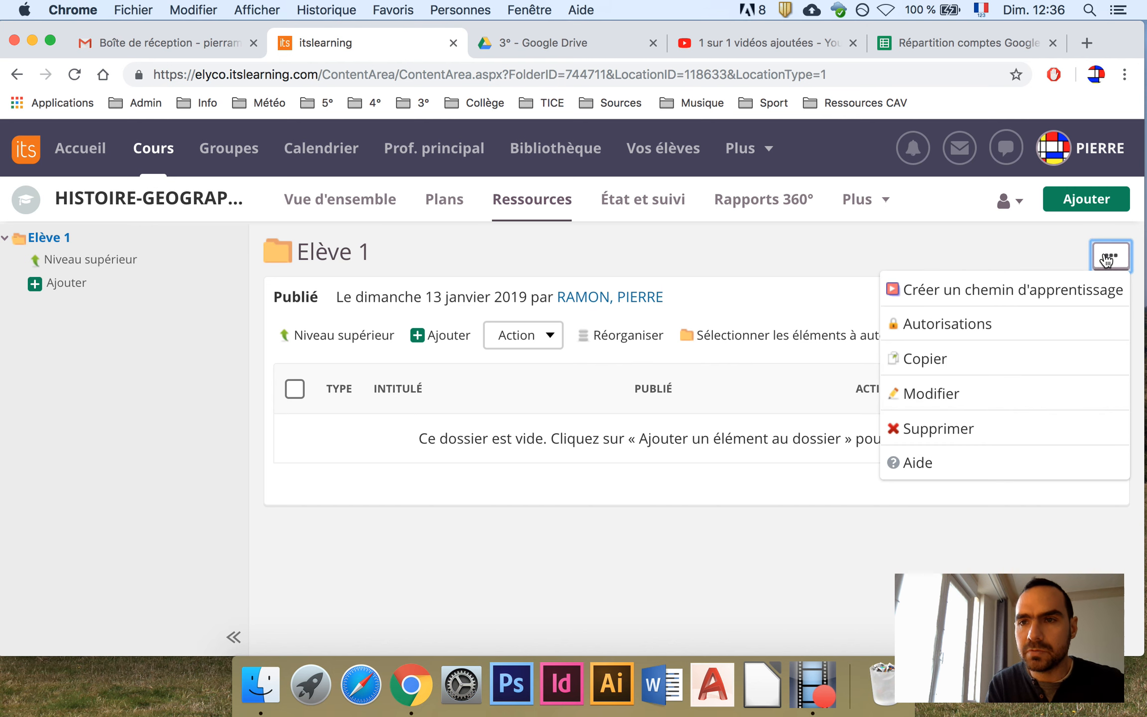
{"action": "left_click", "coordinate": [934, 394]}
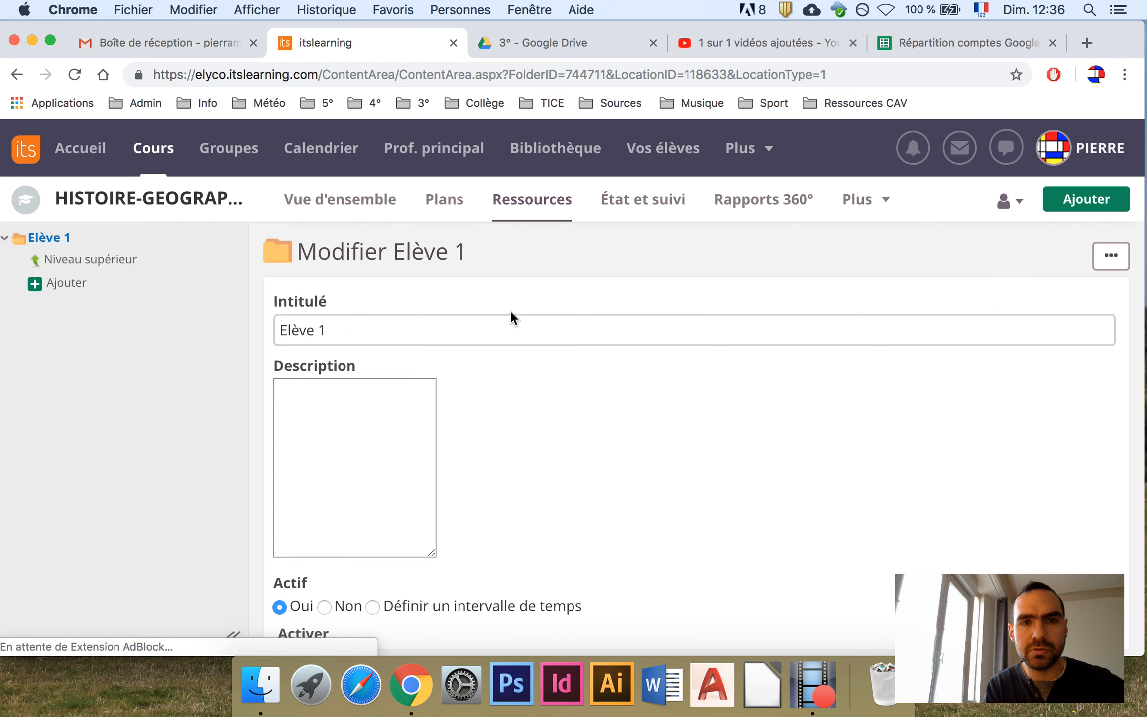
{"action": "left_click_drag", "start_coordinate": [343, 320], "coordinate": [276, 317]}
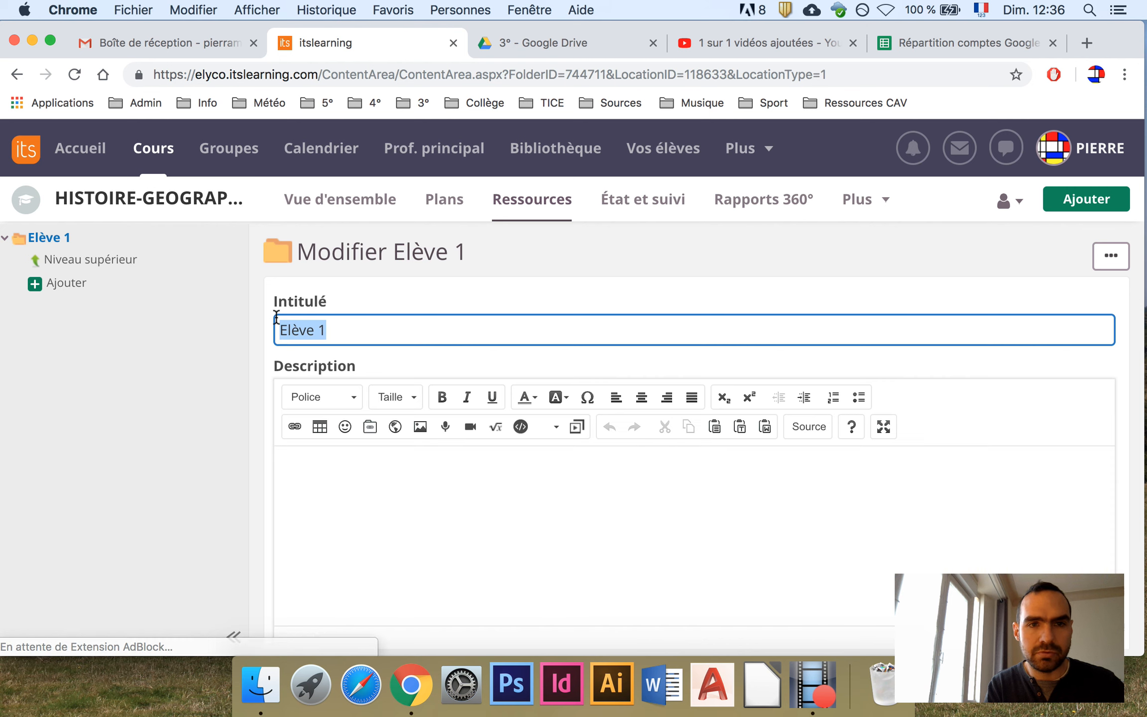
{"action": "type", "text": "Sarah"}
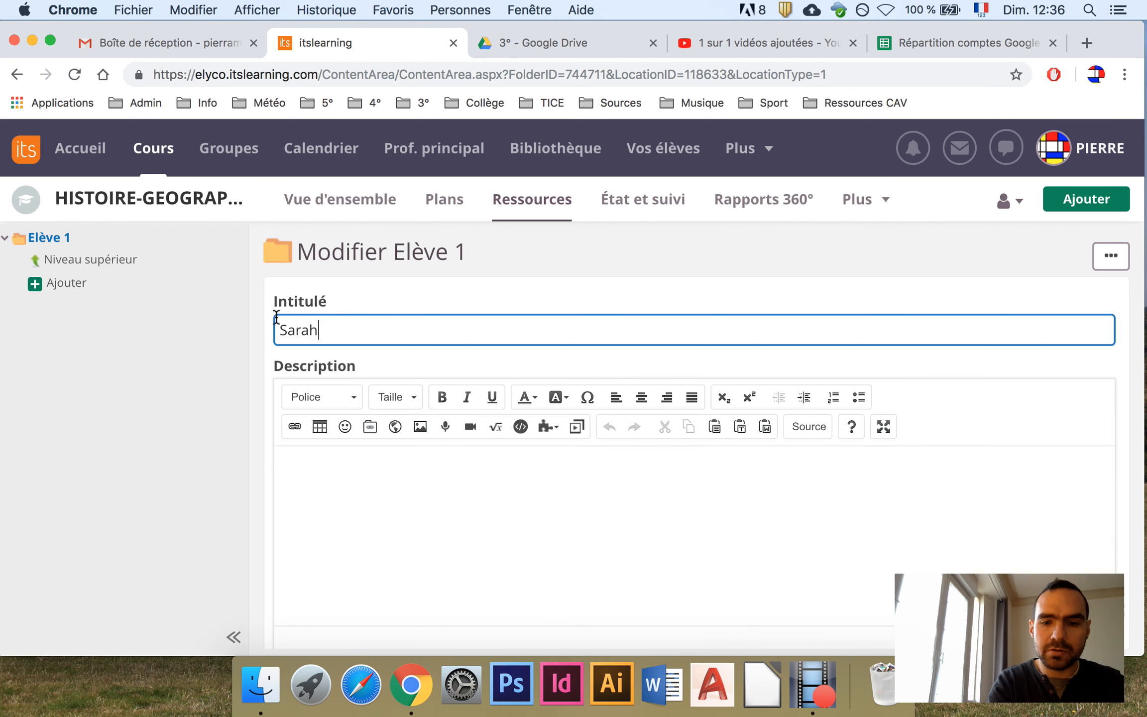
{"action": "left_click", "coordinate": [658, 238]}
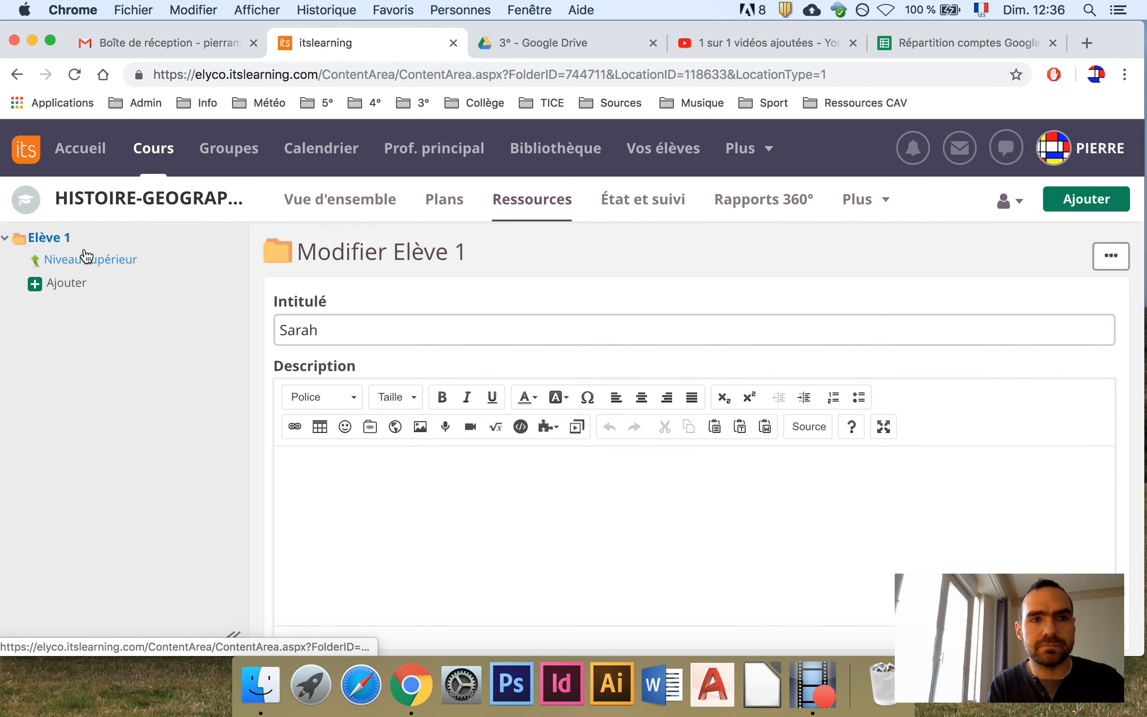
{"action": "scroll", "coordinate": [906, 241], "scroll_direction": "down", "scroll_amount": 5}
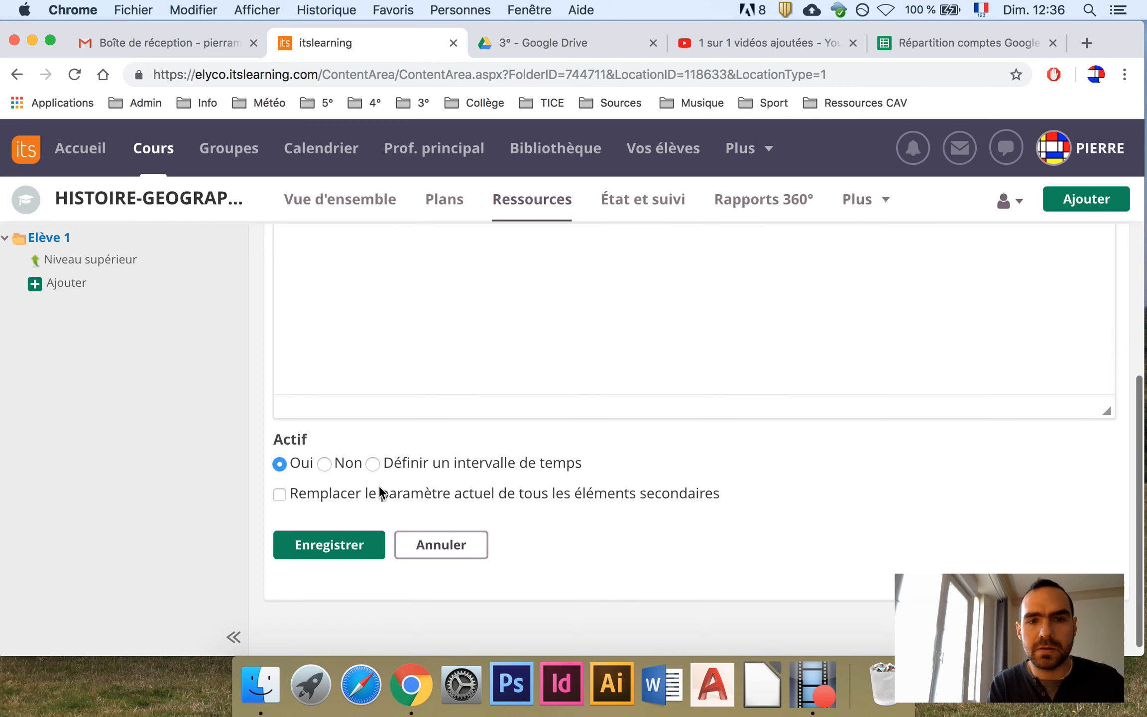
{"action": "left_click", "coordinate": [337, 535]}
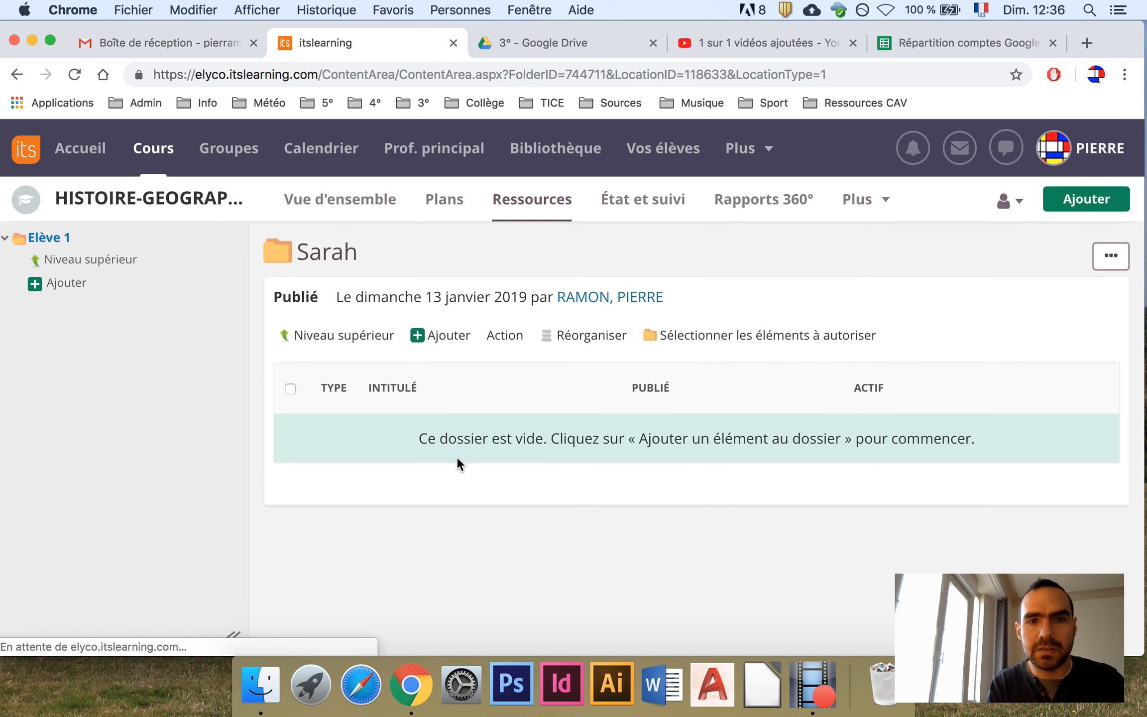